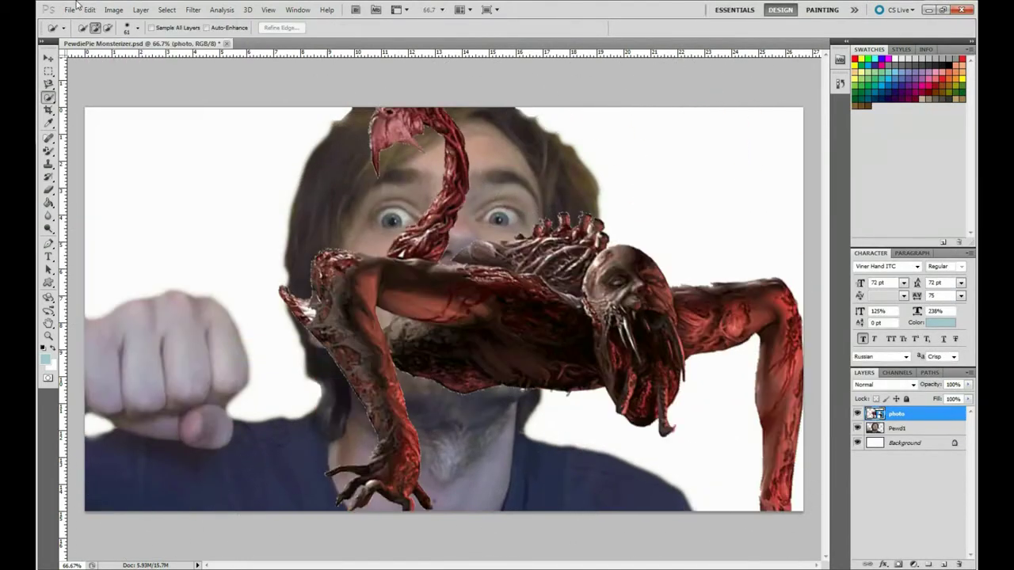
Erase the monster layer with a large eraser, keeping only its toothy maw.
key("e")
key("bracketright")
key("bracketright")
key("bracketright")
mouse_move(73, 68)
left_mouse_down()
mouse_move(240, 158)
mouse_move(220, 502)
mouse_move(396, 340)
mouse_move(542, 388)
mouse_move(427, 293)
mouse_move(496, 330)
left_mouse_up()
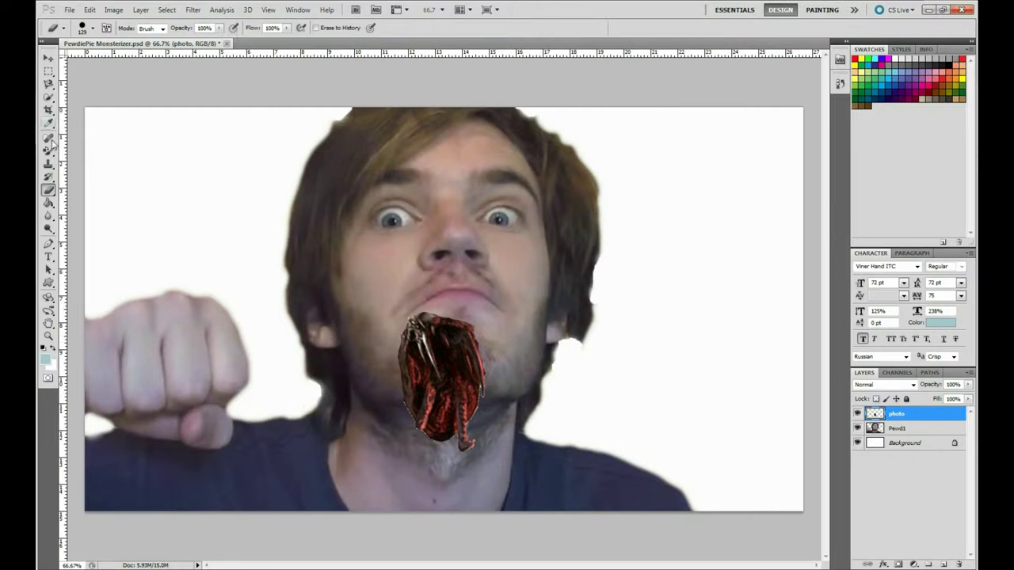
Enlarge the maw and place it over the man's mouth with Free Transform, undoing a misplaced first attempt.
key("ctrl+t")
left_click_drag(177, 85, 114, 68)
key("Escape")
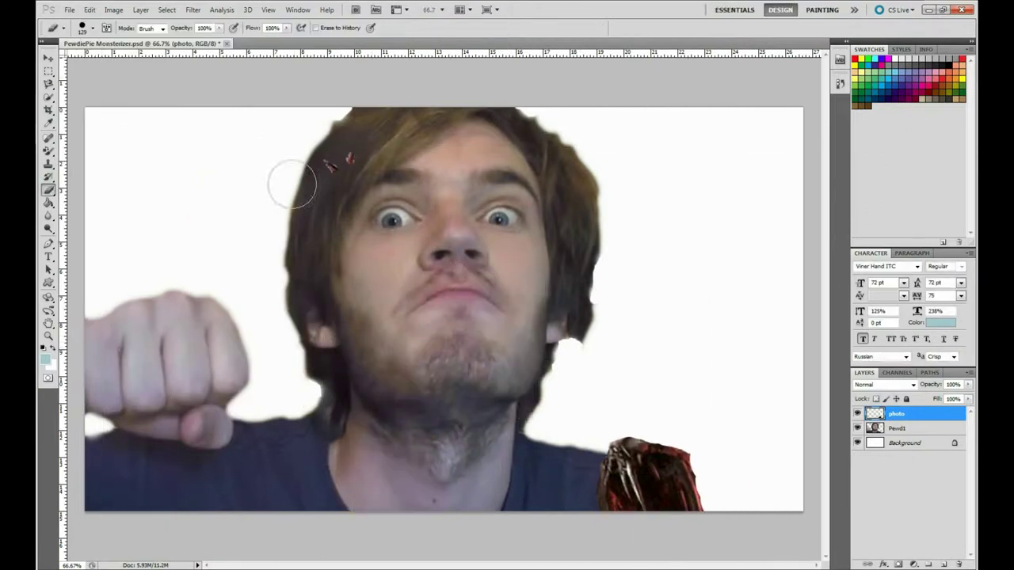
key("ctrl+alt+z")
key("ctrl+alt+z")
left_click(89, 10)
left_click(114, 217)
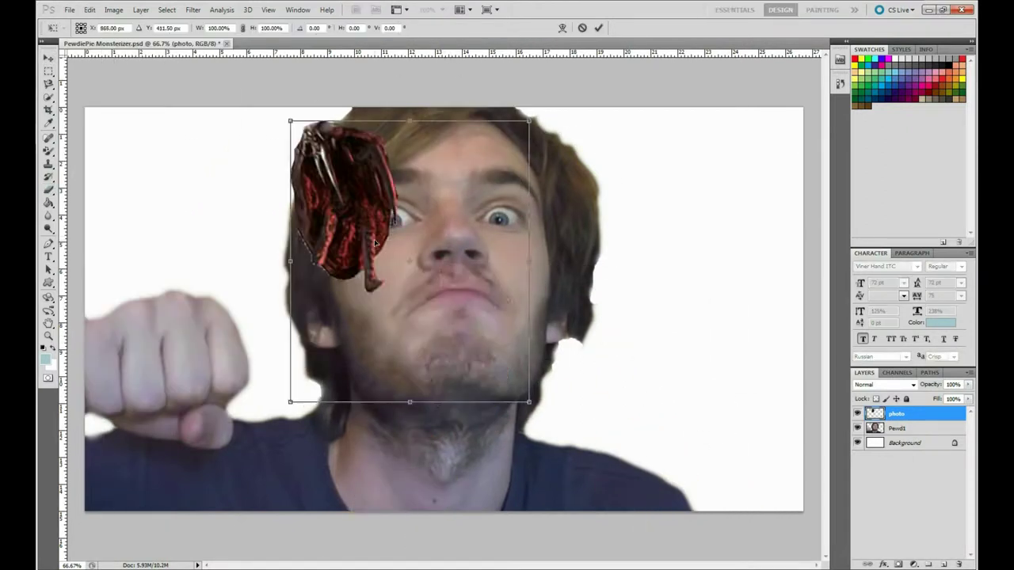
mouse_move(783, 163)
left_mouse_down()
mouse_move(535, 368)
mouse_move(502, 358)
left_mouse_up()
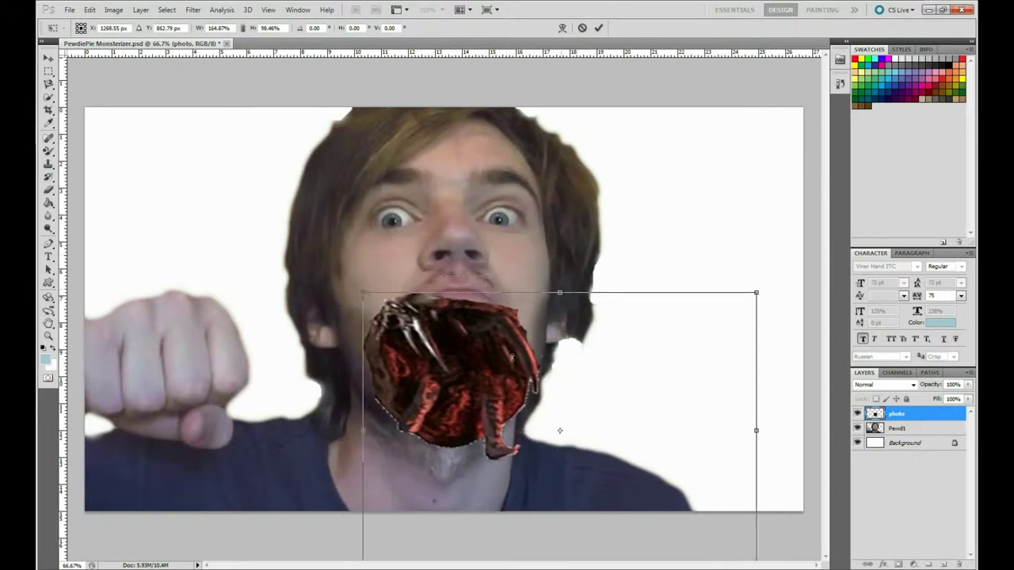
Warp the maw wider across the mouth and commit the warp.
left_click(89, 10)
left_click(290, 319)
left_click_drag(376, 341, 360, 342)
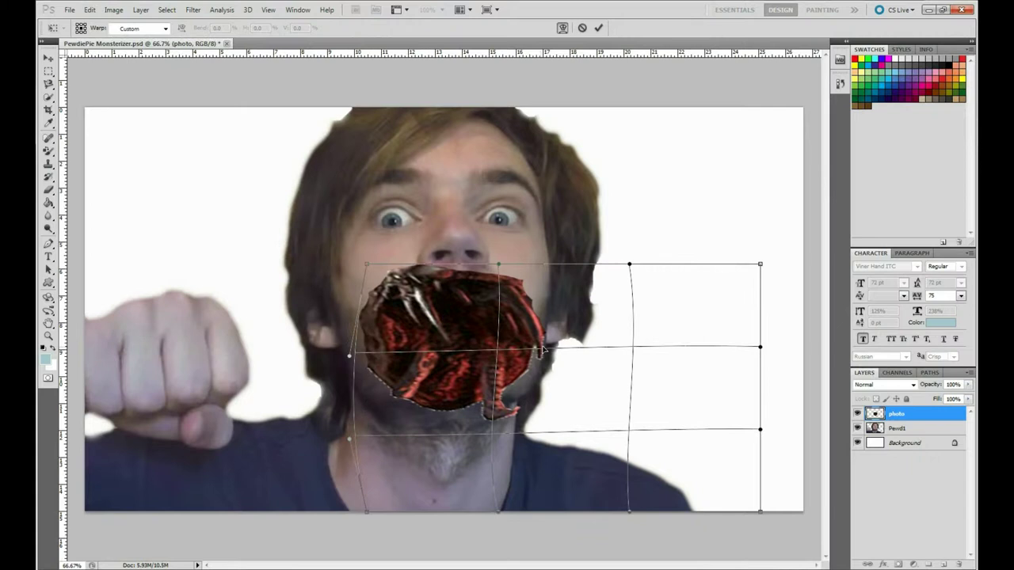
key("Return")
Zoom in and erase the maw's rough upper-right edge with a 22 px brush.
key("b")
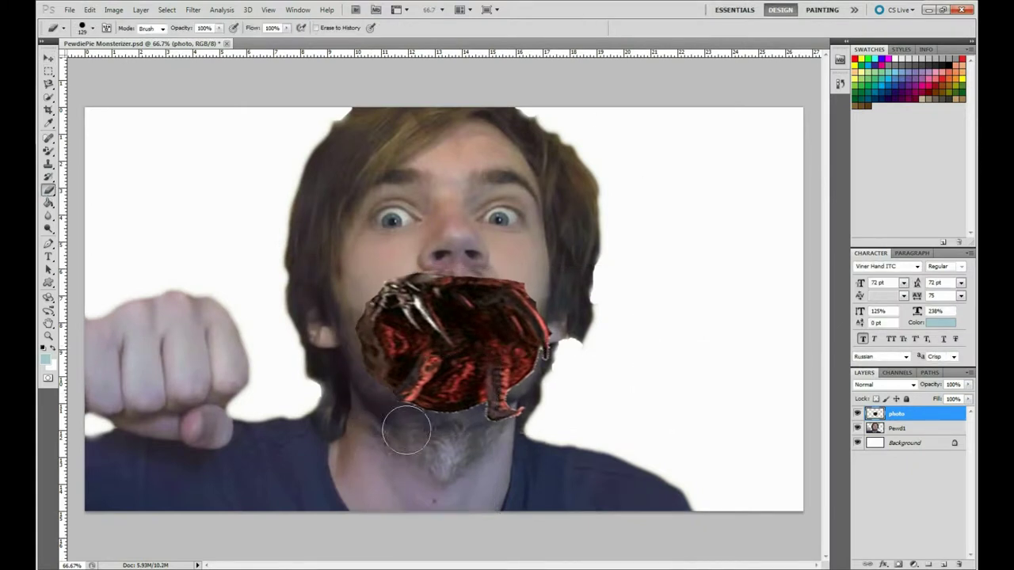
left_click(88, 28)
type("22")
key("Return")
scroll(639, 343, "up", 3)
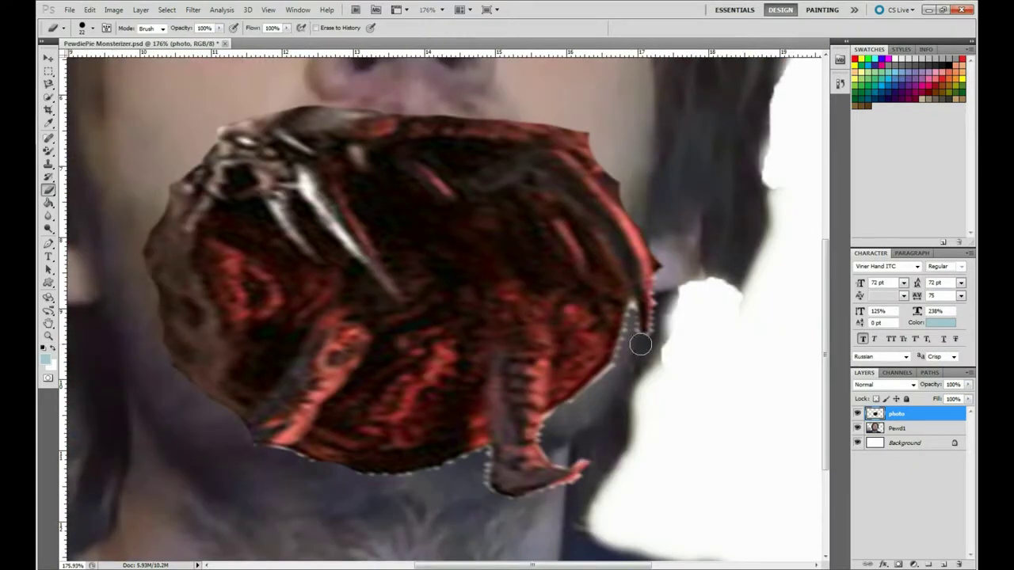
left_click_drag(662, 273, 523, 117)
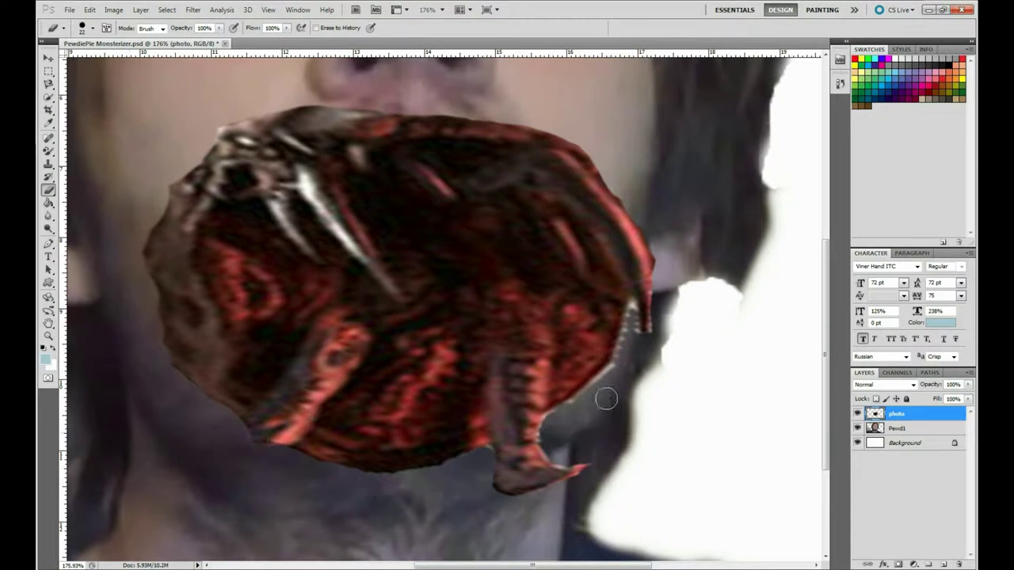
Choose a brown painting colour and make the Pewd1 portrait layer active.
left_click(45, 358)
left_click(757, 283)
key("b")
key("alt+bracketleft")
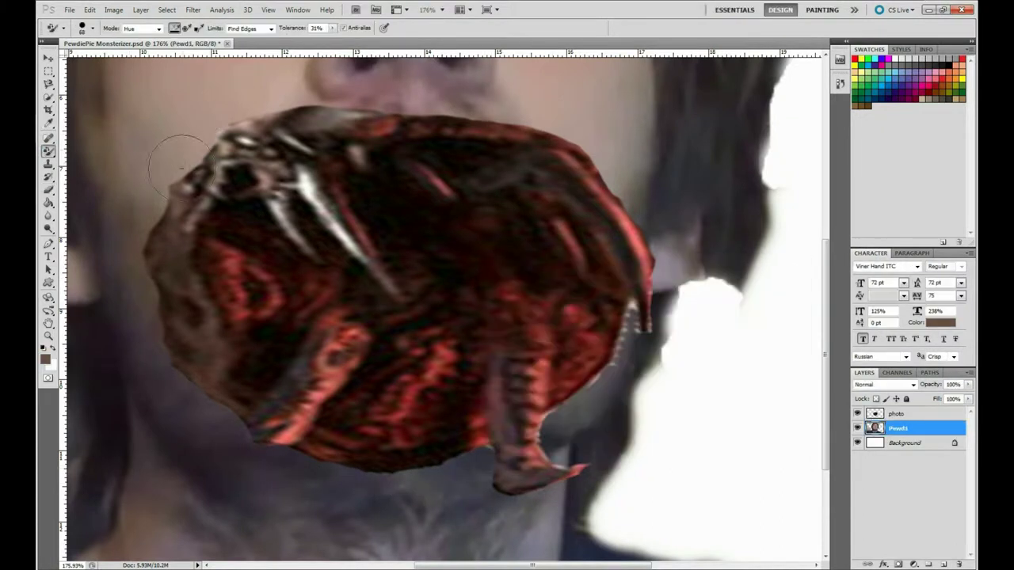
scroll(679, 317, "up", 3)
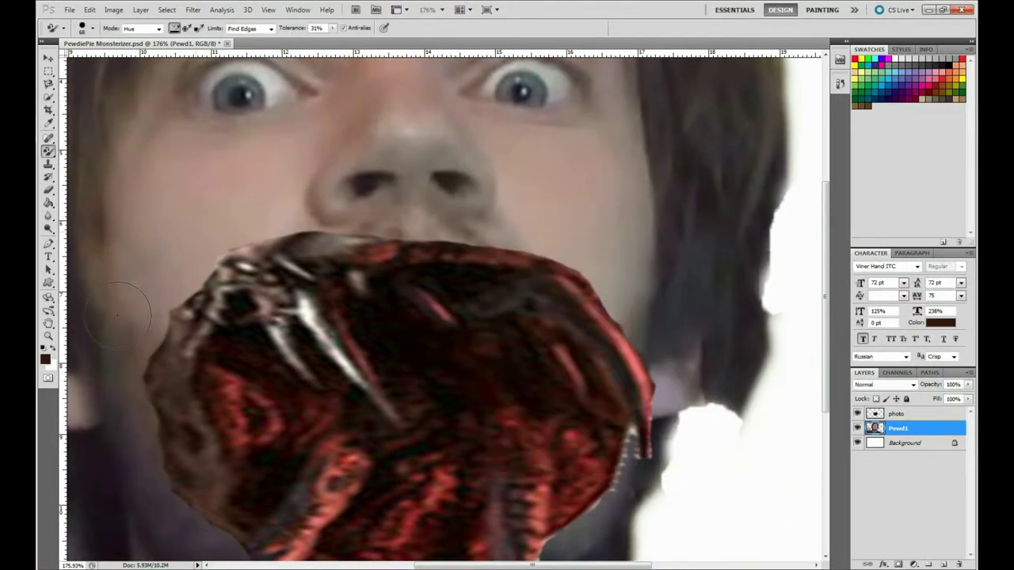
scroll(480, 226, "down", 2)
Return to the Eraser, adjust its size, and fit the whole image in view.
key("e")
left_click(82, 28)
key("Escape")
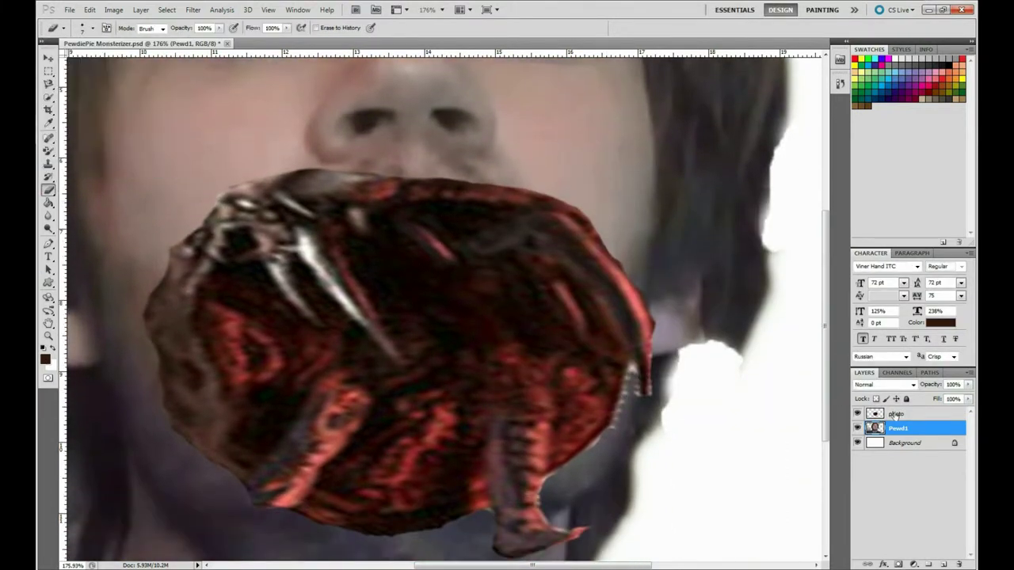
key("alt+bracketright")
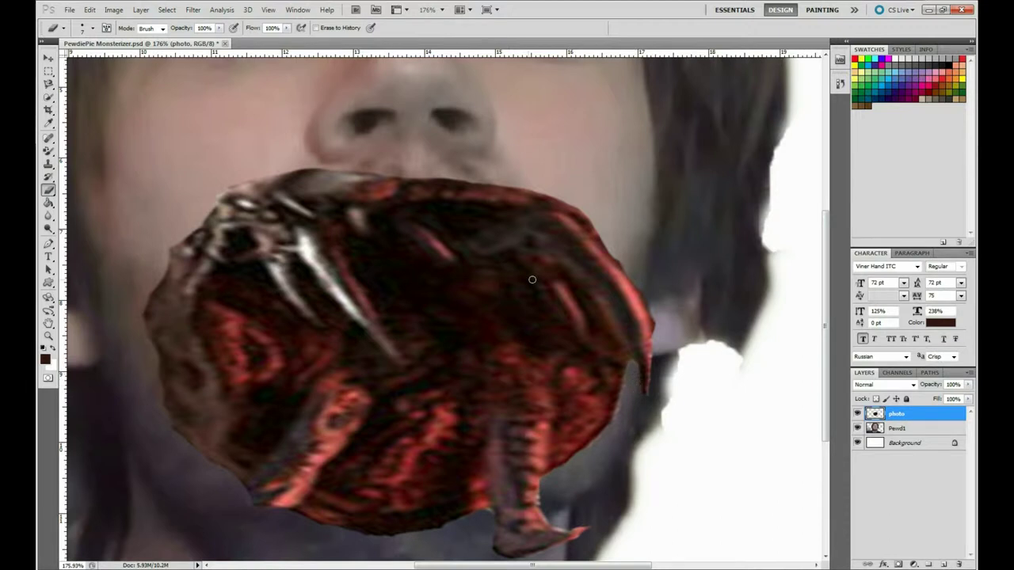
key("ctrl+0")
Merge the maw layer down into the portrait and clone texture over the maw's upper-left edge.
right_click(903, 415)
left_click(804, 392)
key("s")
left_click_drag(404, 279, 361, 299)
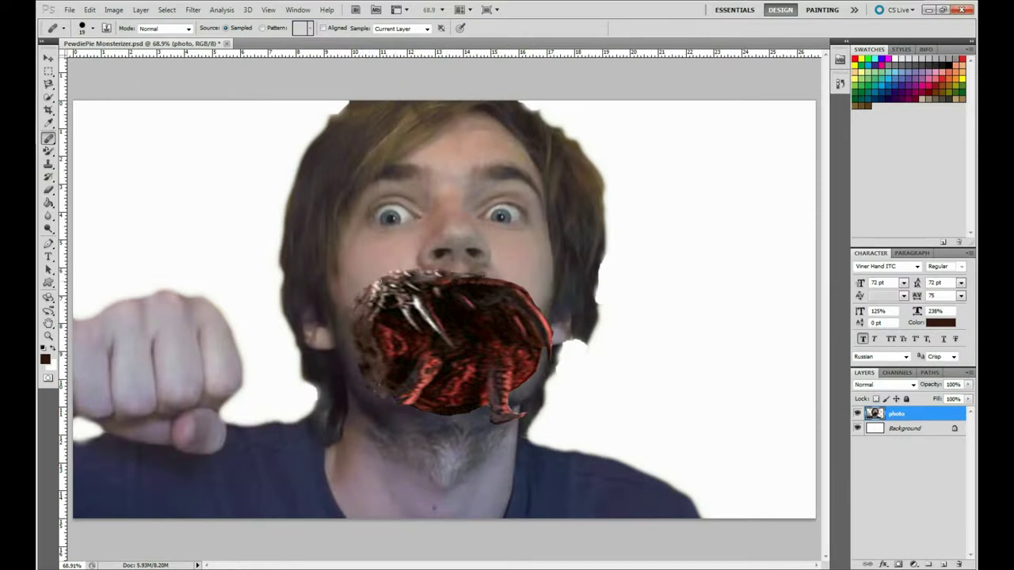
Clone texture down the maw's upper-left edge, then switch from Spot Healing Brush to Healing Brush.
mouse_move(360, 285)
left_mouse_down()
mouse_move(381, 301)
mouse_move(373, 382)
left_mouse_up()
right_click(48, 137)
left_click(91, 141)
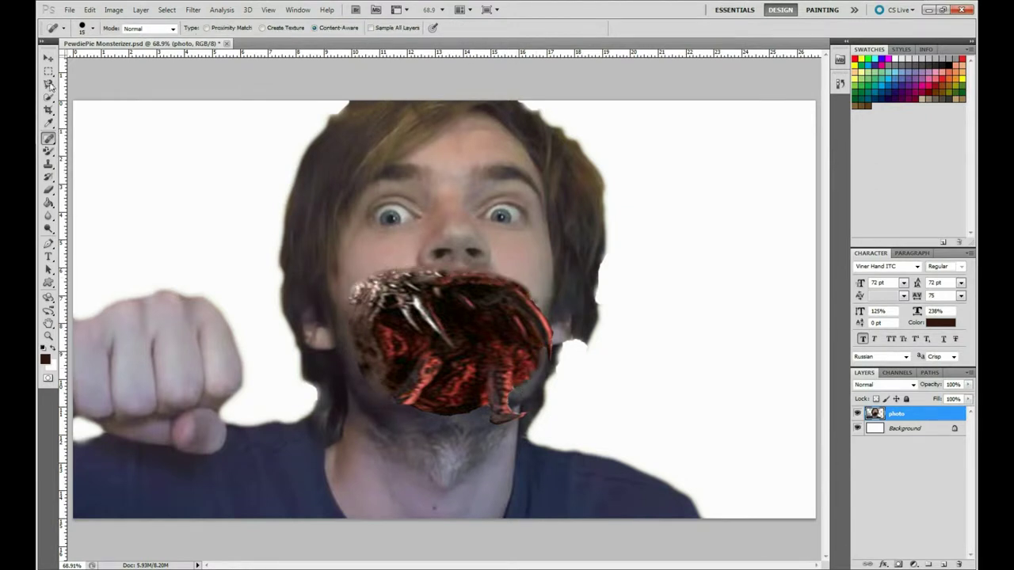
right_click(48, 137)
left_click(91, 154)
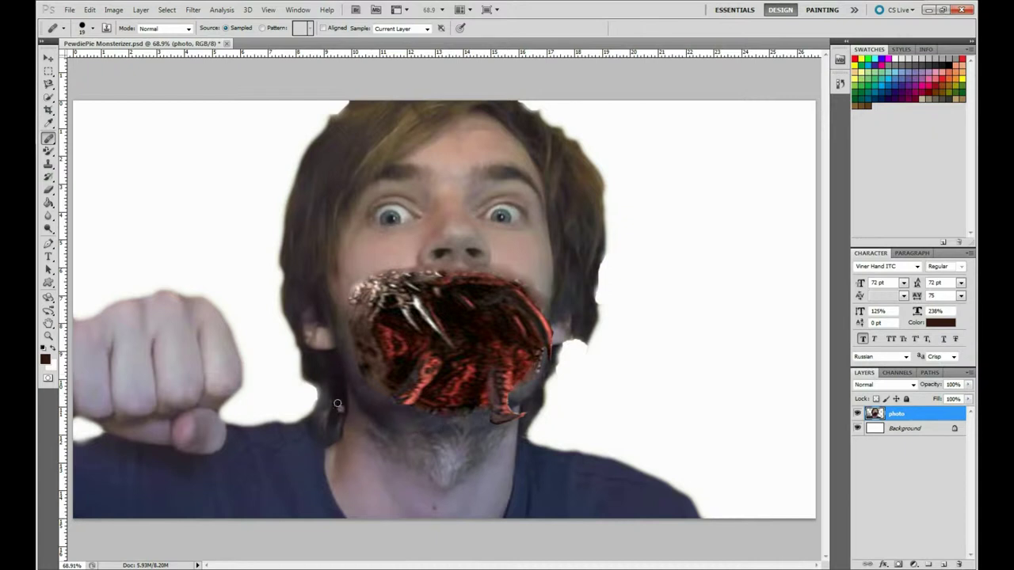
Place the Knuckle image in the document, scaled down and moved up-left.
left_click_drag(626, 356, 443, 309)
left_click_drag(724, 99, 325, 401)
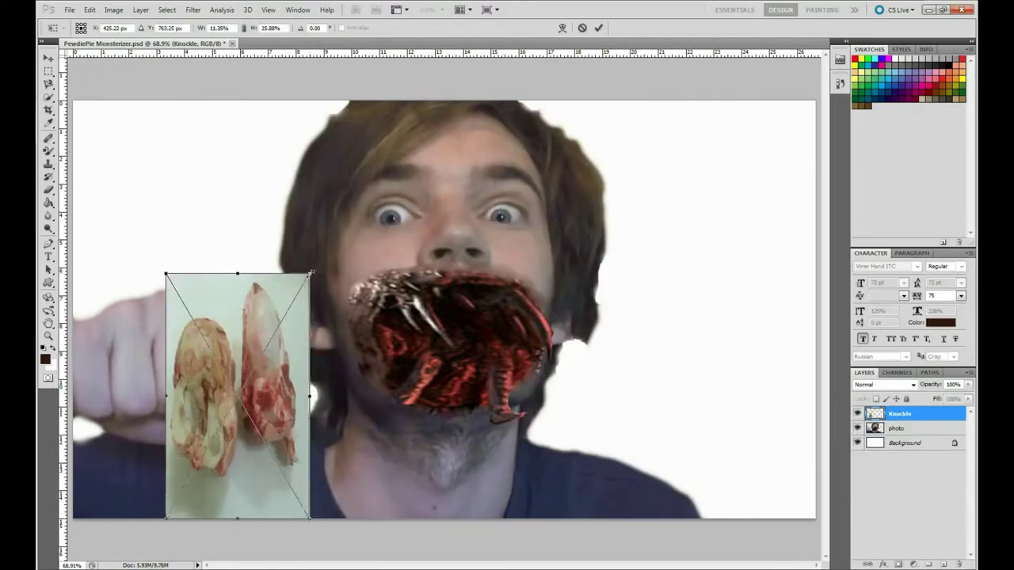
key("Return")
left_click_drag(245, 459, 174, 331)
Cut the knuckle bone out of its background with the Magnetic Lasso.
key("l")
scroll(293, 317, "up", 5)
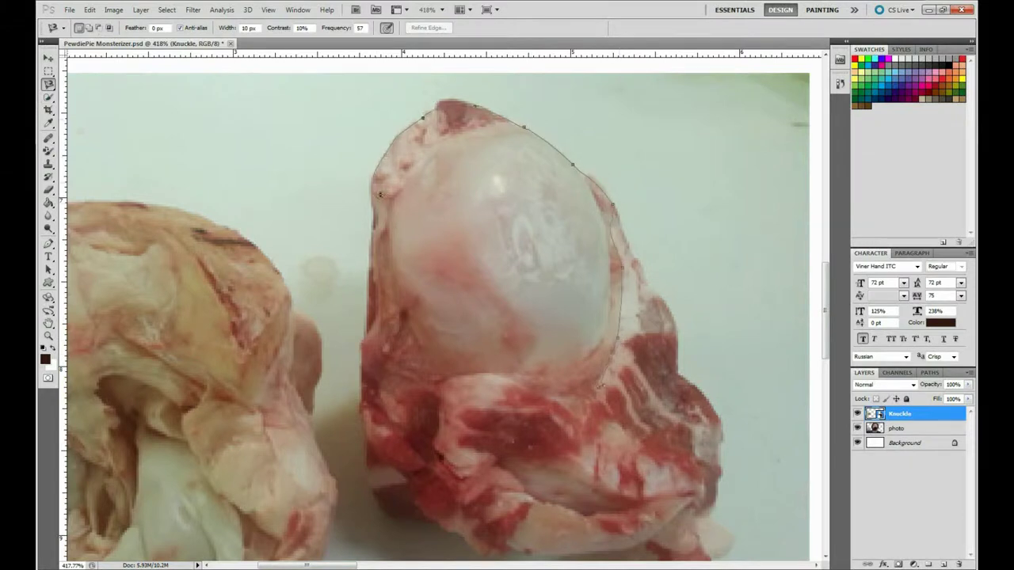
double_click(600, 383)
key("ctrl+shift+i")
key("Delete")
Move the knuckle bone onto the fist, then duplicate it and warp the copy to fit a finger.
key("v")
key("ctrl+0")
left_click_drag(218, 308, 190, 318)
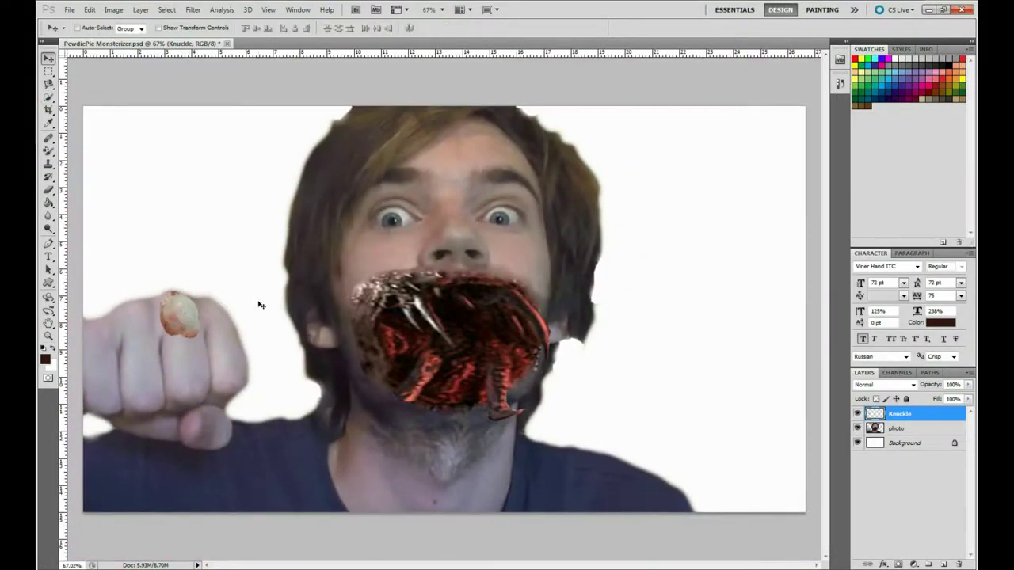
left_click(944, 564)
key("b")
left_click(135, 316)
left_click(89, 10)
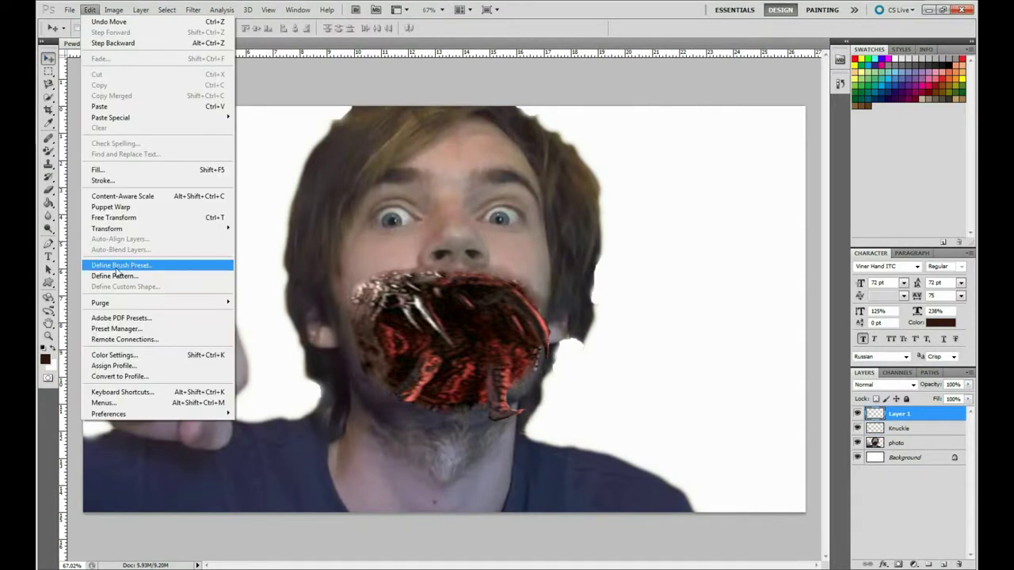
left_click(262, 295)
key("Return")
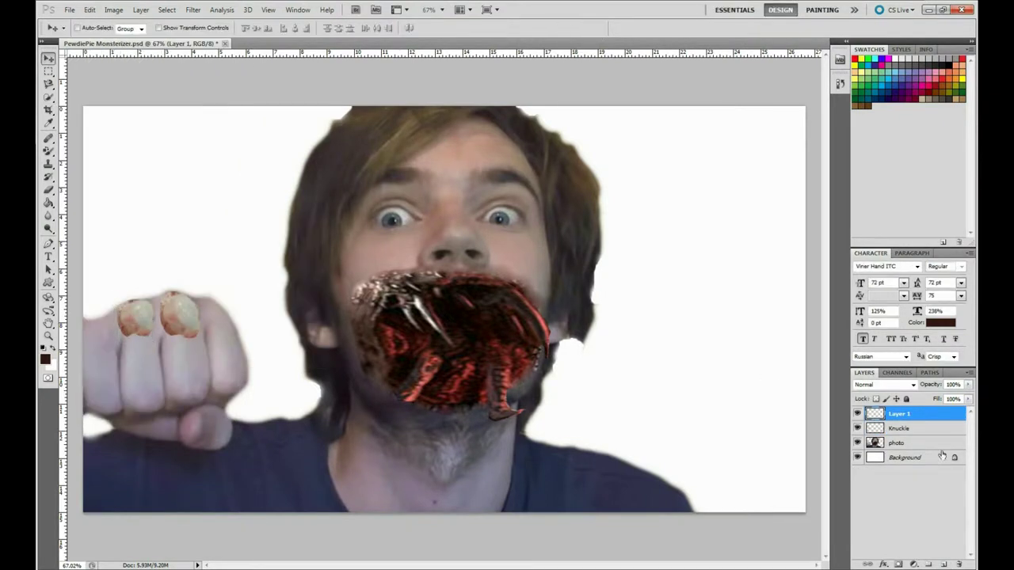
Add another knuckle copy on the third finger and warp it to fit.
key("ctrl+v")
left_click_drag(444, 310, 219, 317)
left_click(89, 10)
left_click(261, 295)
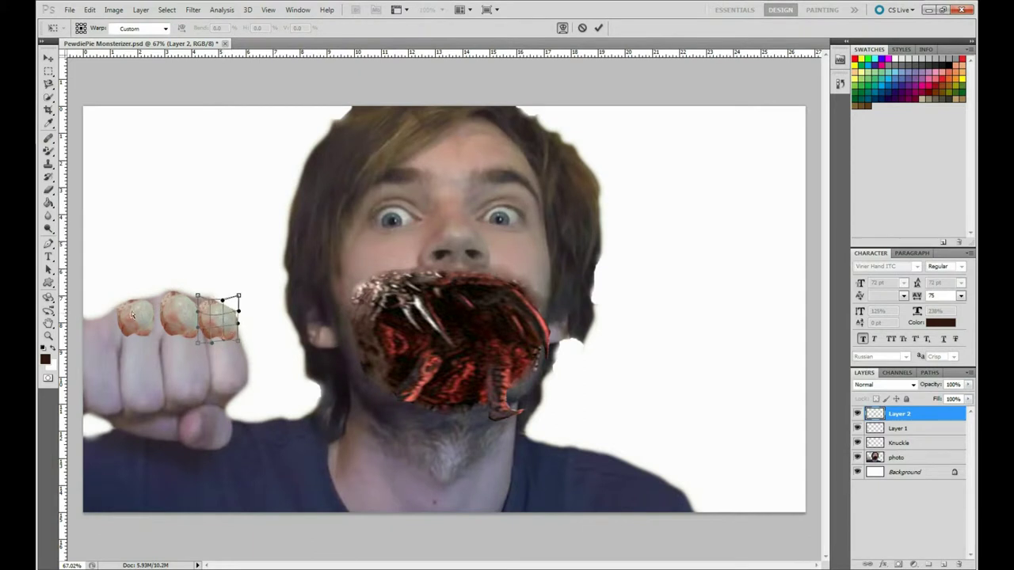
key("Return")
Place a knuckle copy on the leftmost finger and warp it to that finger's shape.
key("ctrl+v")
left_click_drag(606, 449, 90, 333)
key("e")
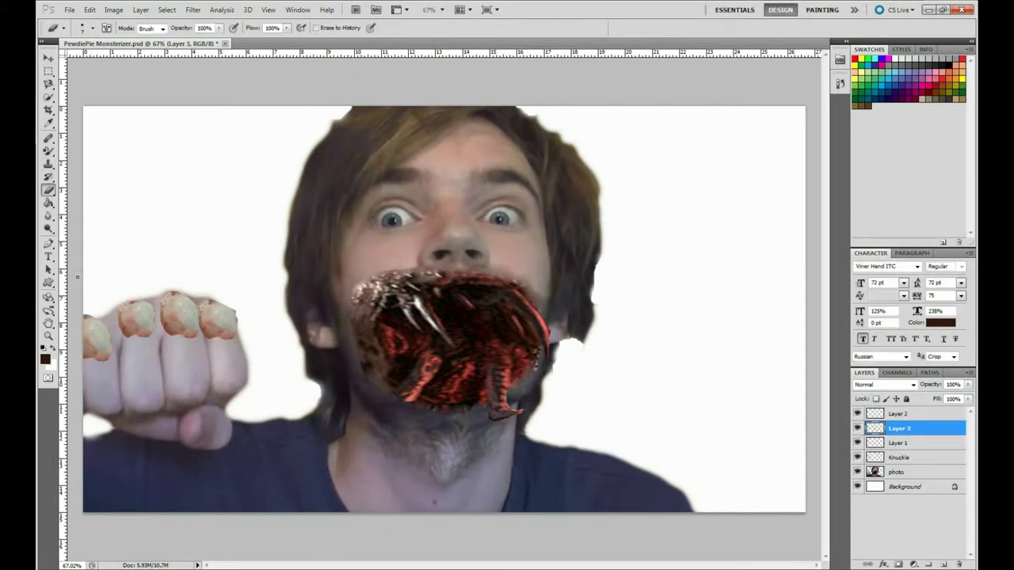
left_click(89, 10)
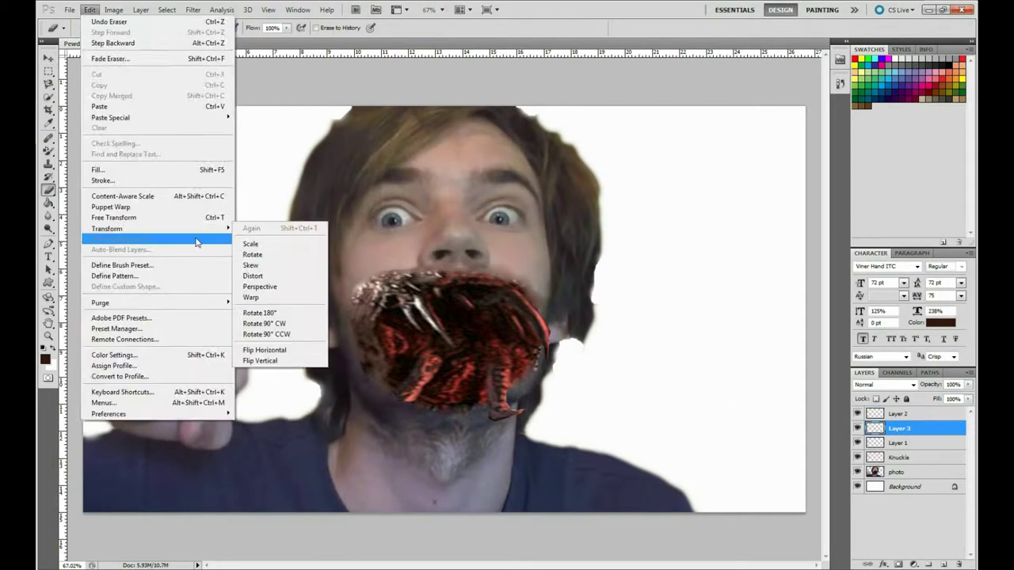
left_click(280, 305)
left_click_drag(86, 331, 99, 324)
left_click(604, 29)
Merge the knuckle layers with the portrait layer, dismissing an error message.
left_click(894, 471, "shift")
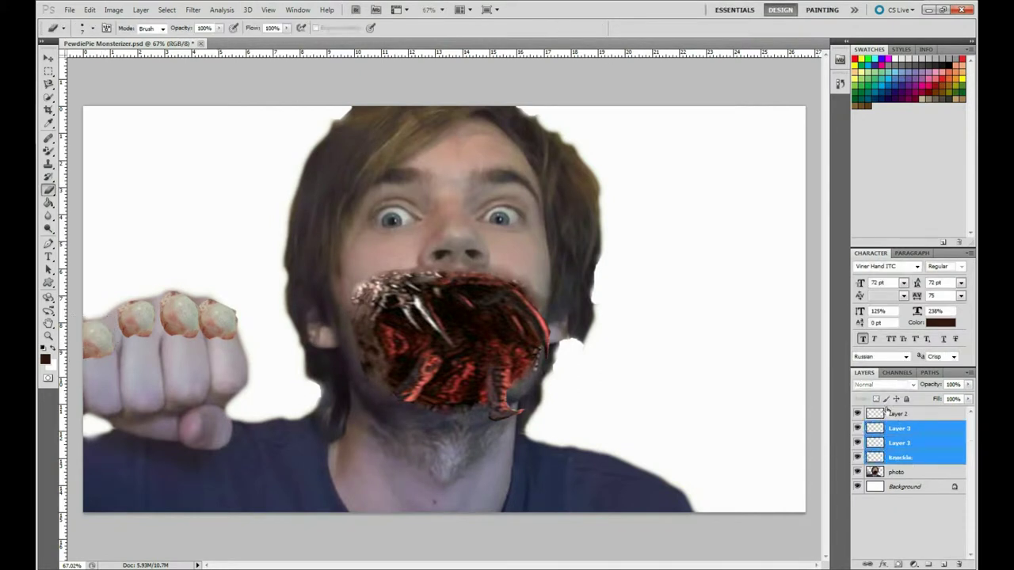
right_click(895, 471)
left_click(802, 439)
key("j")
left_click(127, 339)
key("Return")
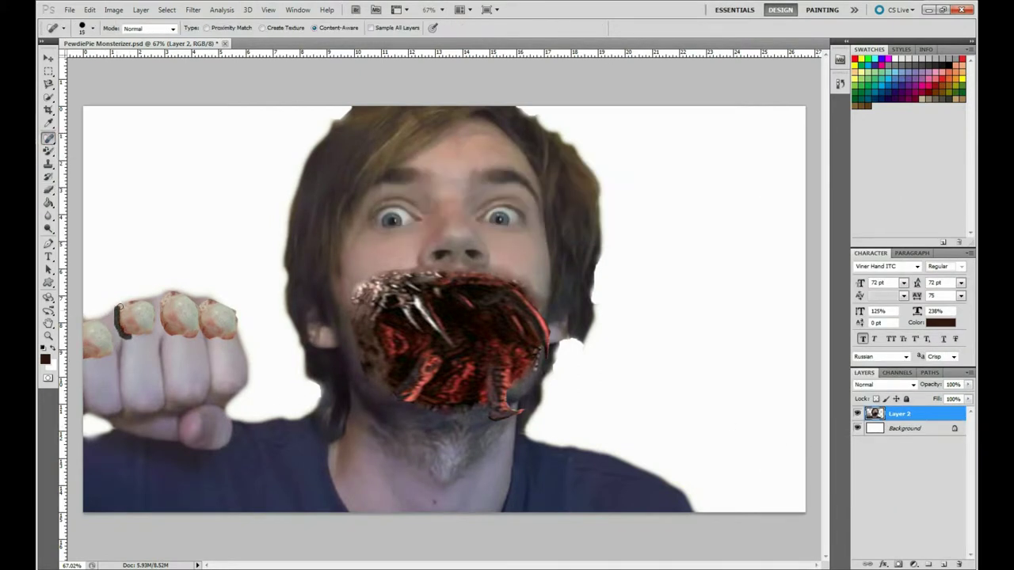
Pick a dark red colour and darken the knuckle bones with the Burn tool.
key("shift+j")
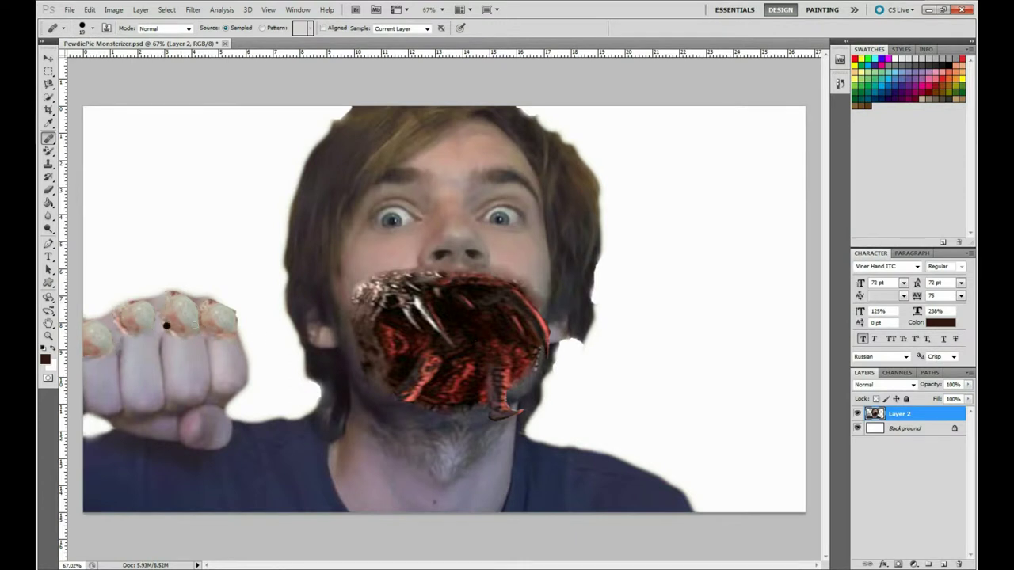
left_click(46, 359)
left_click(636, 341)
left_click(758, 285)
key("b")
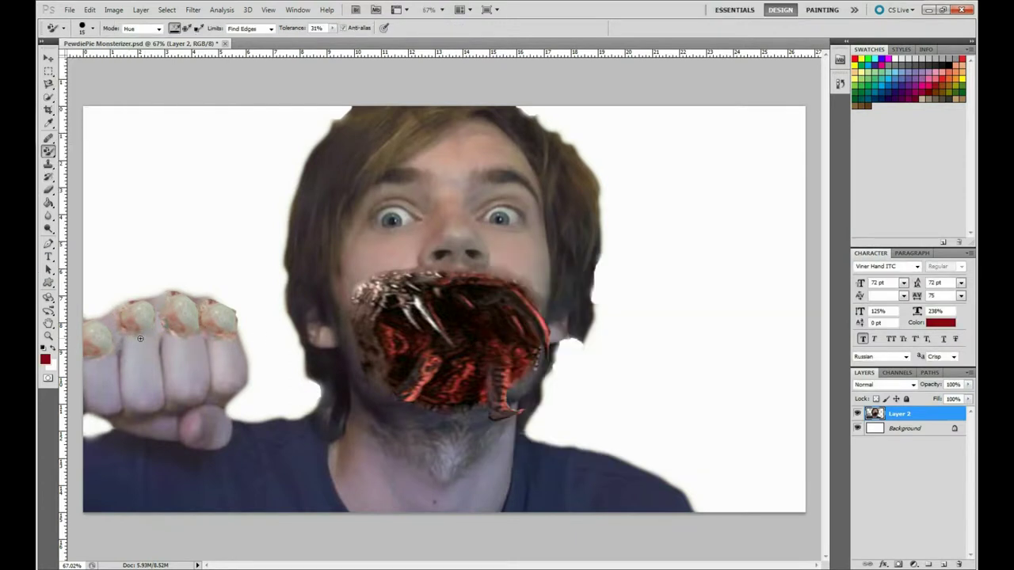
left_click(48, 229)
mouse_move(119, 341)
left_mouse_down()
mouse_move(197, 317)
mouse_move(150, 305)
left_mouse_up()
Brighten the fingers below the bones with two Dodge strokes.
key("b")
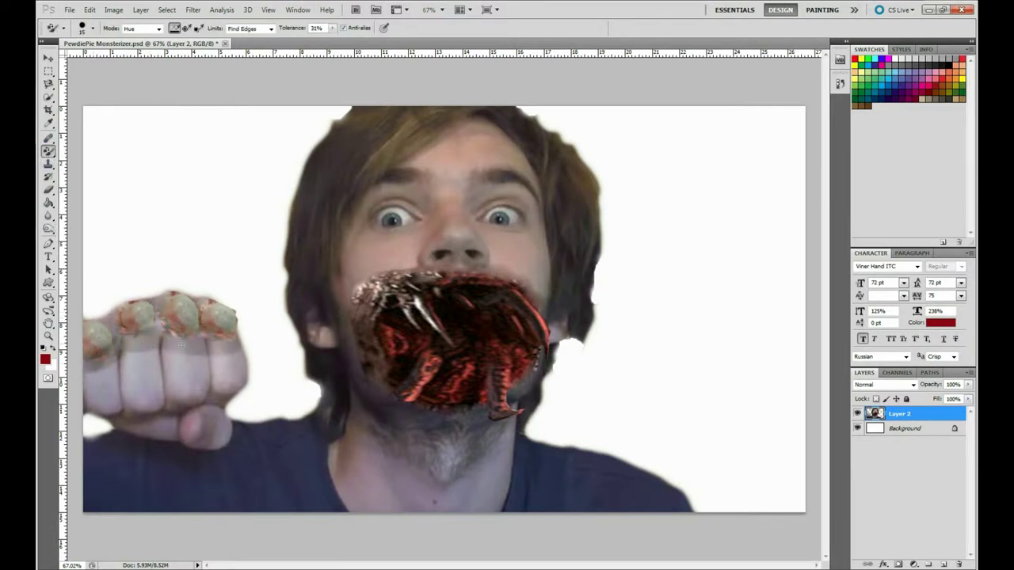
left_click(48, 228)
left_click(80, 227)
left_click_drag(95, 364, 238, 356)
left_click_drag(119, 356, 238, 356)
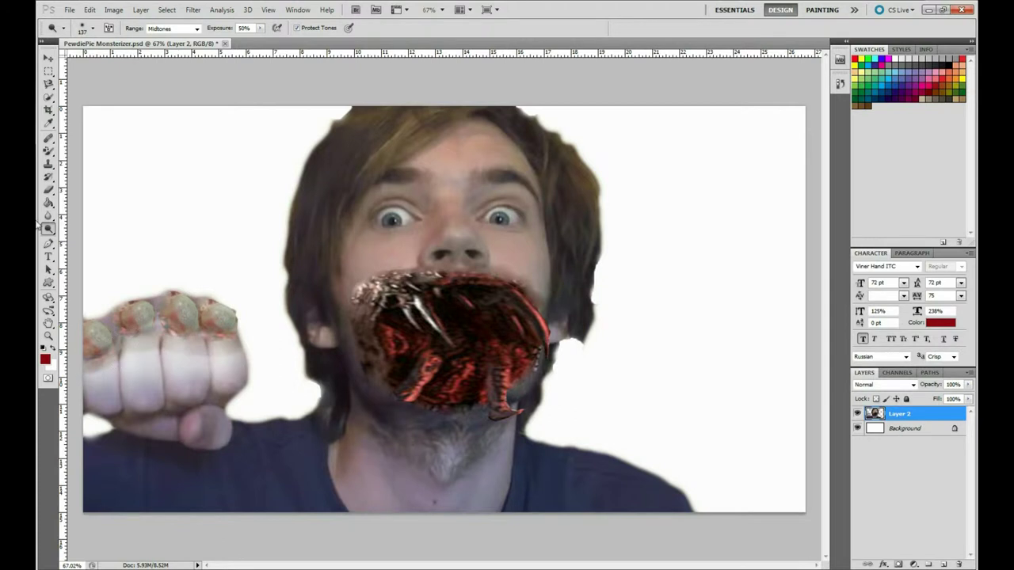
Intensify the colour of the knuckles with the Sponge tool set to saturate.
left_click(45, 359)
left_click(746, 285)
left_click(48, 150)
left_click(91, 181)
left_click(49, 150)
left_click(109, 171)
left_click(48, 151)
left_click(93, 150)
left_click(48, 229)
left_click(92, 238)
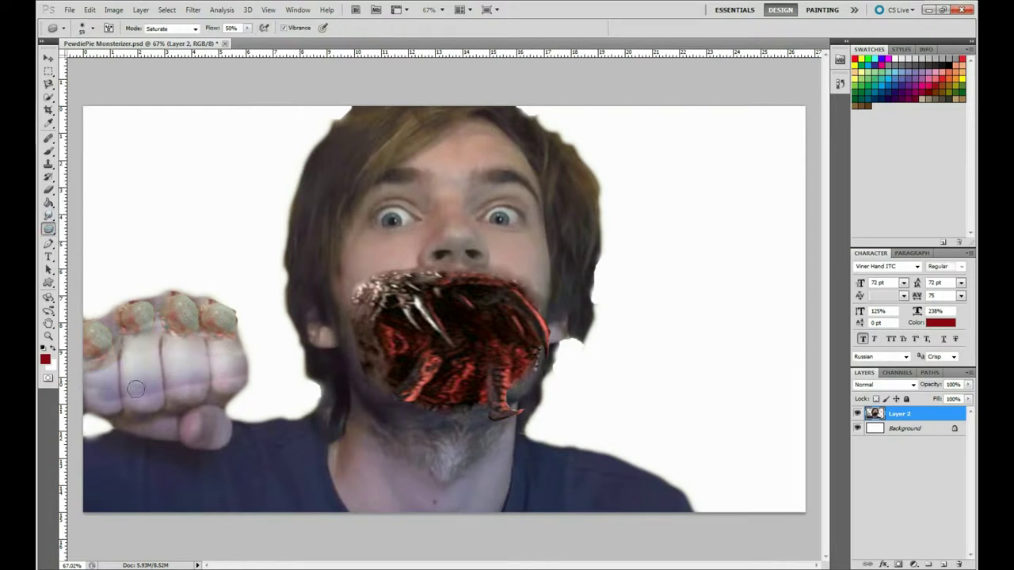
mouse_move(206, 348)
left_mouse_down()
mouse_move(103, 348)
mouse_move(230, 316)
left_mouse_up()
Drag the Bone photo in from the source folder, move it onto the fist and commit.
left_click(48, 228)
left_click(87, 154)
left_click(380, 559)
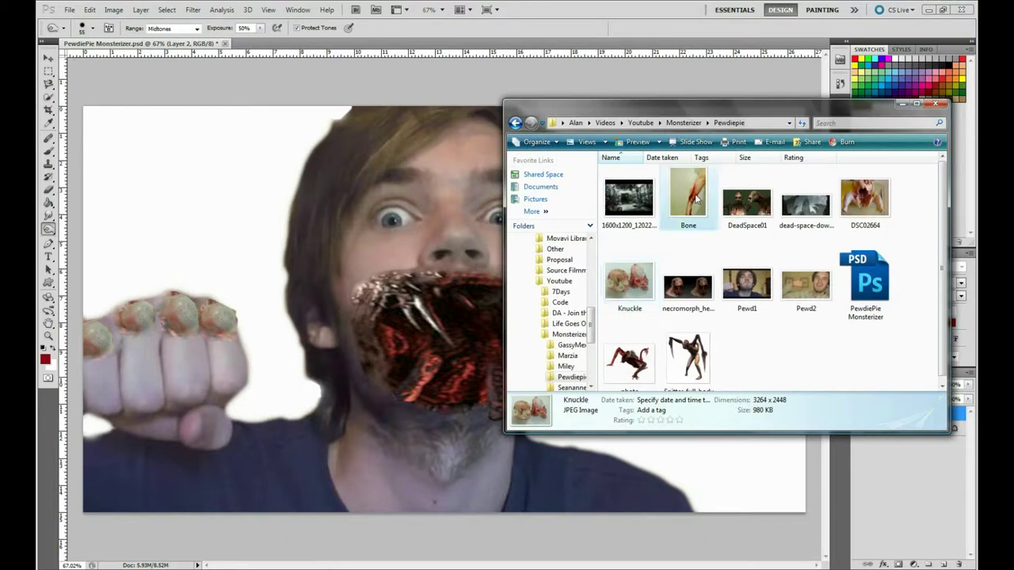
left_click_drag(693, 199, 564, 324)
left_click_drag(499, 321, 245, 335)
key("Return")
Zoom in on the fist and cut the bloody piece out of the Bone photo with the Magnetic Lasso.
key("z")
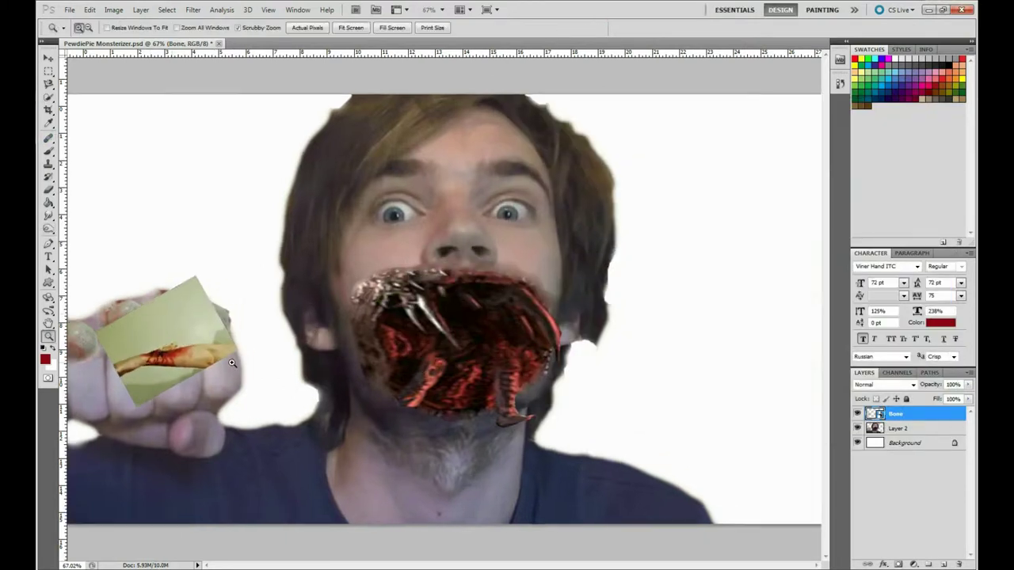
left_click(101, 169)
key("l")
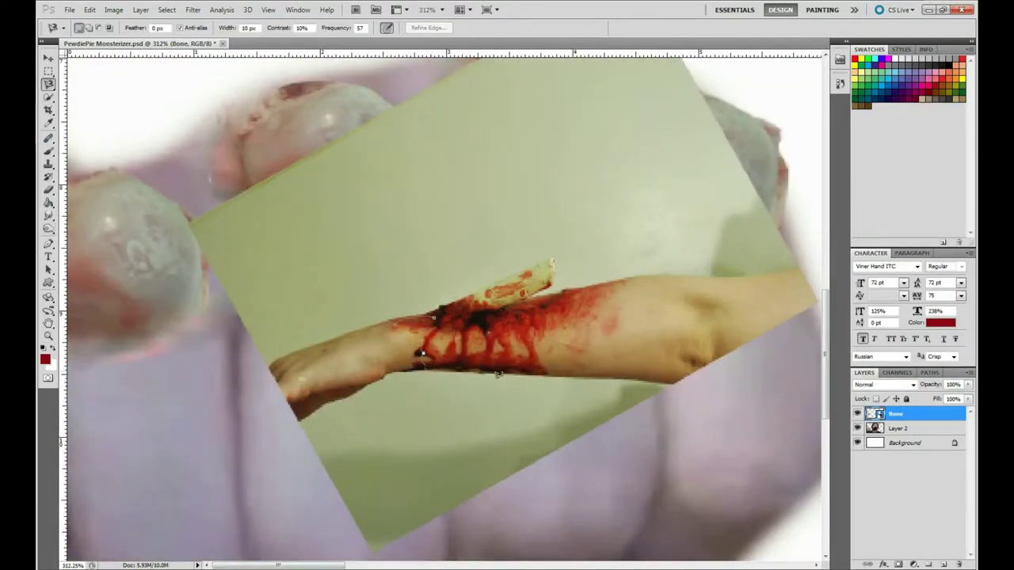
left_click(545, 290)
right_click(895, 414)
key("ctrl+shift+i")
key("Delete")
key("v")
Move the bloody piece under a knuckle and warp it into a rounded shape.
mouse_move(482, 365)
left_mouse_down()
mouse_move(141, 391)
mouse_move(317, 293)
left_mouse_up()
left_click(90, 10)
left_click(273, 423)
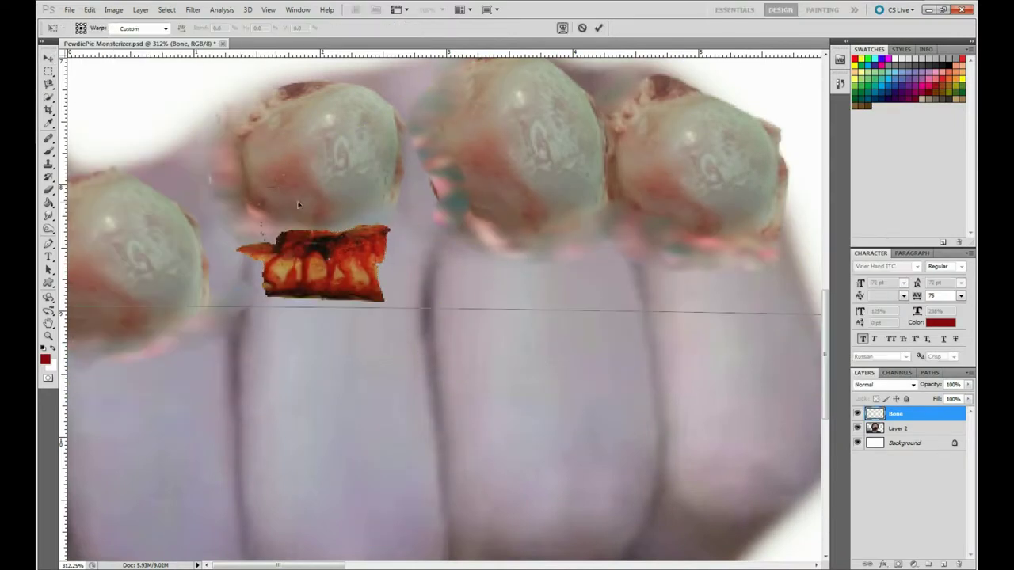
left_click(89, 10)
left_click(262, 313)
left_click_drag(246, 221, 248, 176)
mouse_move(382, 297)
left_mouse_down()
mouse_move(394, 316)
mouse_move(396, 304)
mouse_move(271, 351)
mouse_move(317, 352)
left_mouse_up()
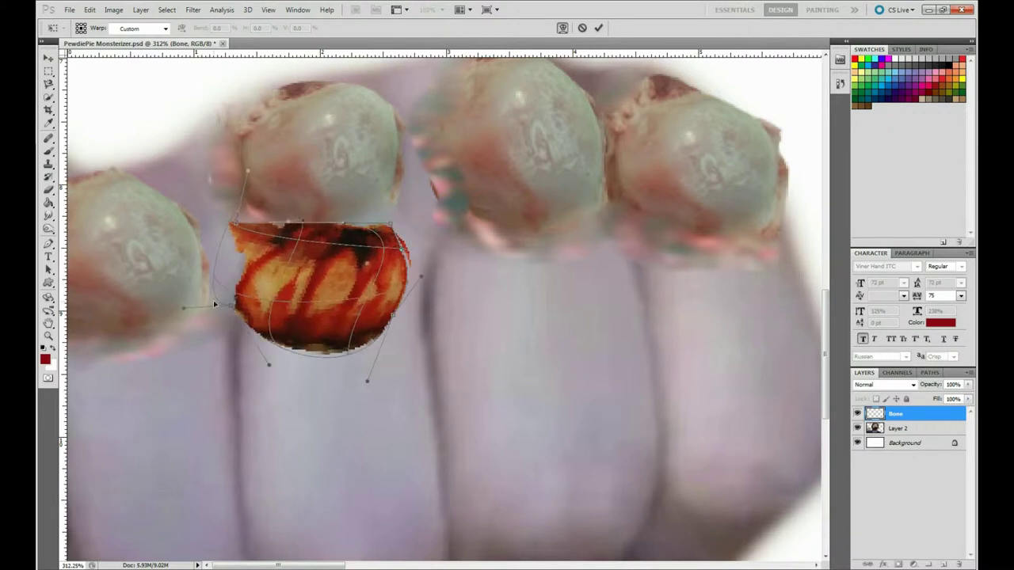
left_click(598, 28)
Duplicate the bloody piece with Ctrl+J, place it under the rightmost knuckle, warp it, and duplicate again.
left_click(295, 309)
key("ctrl+j")
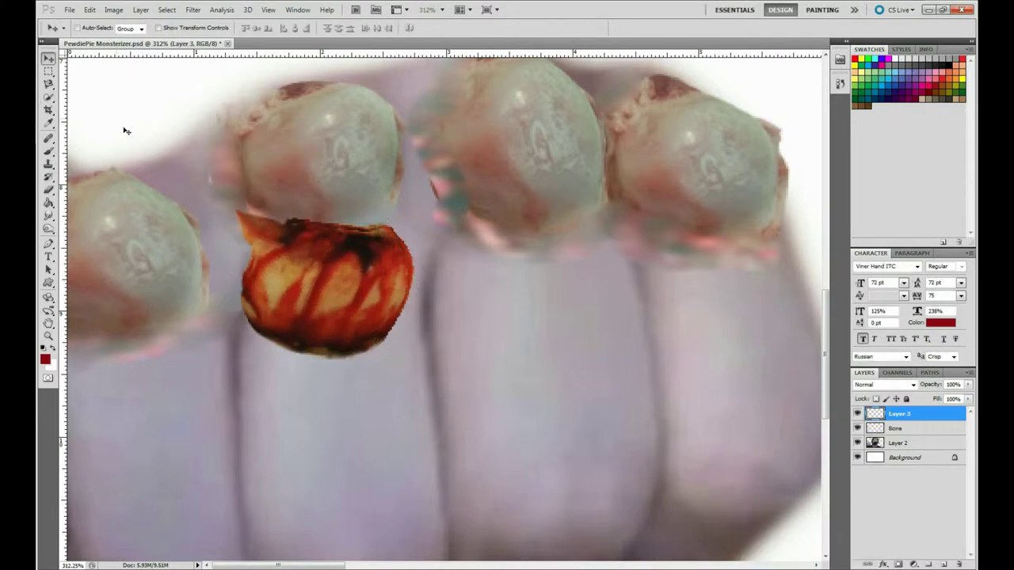
left_click_drag(124, 129, 323, 134)
left_click(90, 9)
key("Escape")
left_click_drag(527, 293, 730, 295)
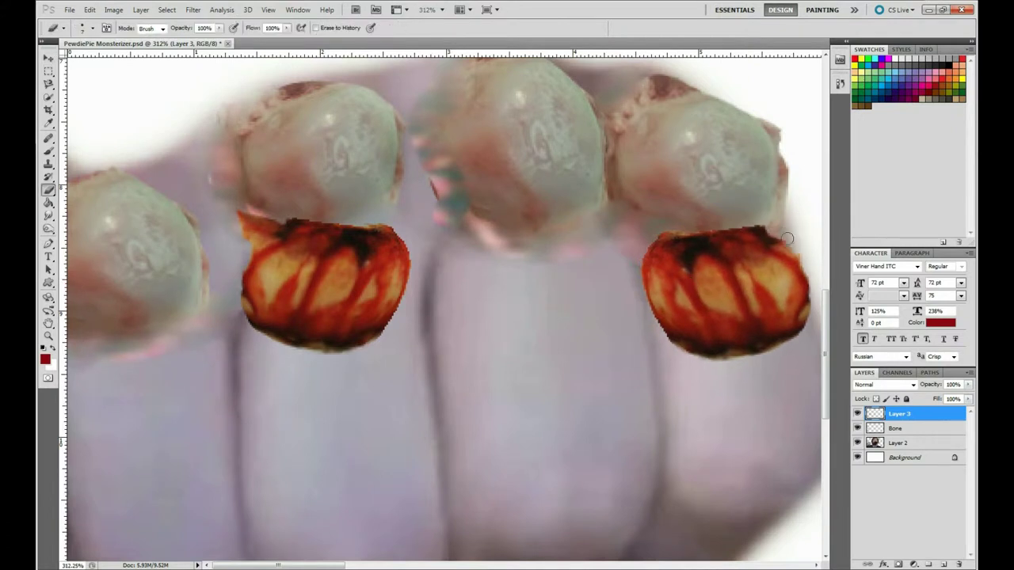
left_click(90, 9)
left_click(127, 262)
left_click_drag(609, 200, 618, 222)
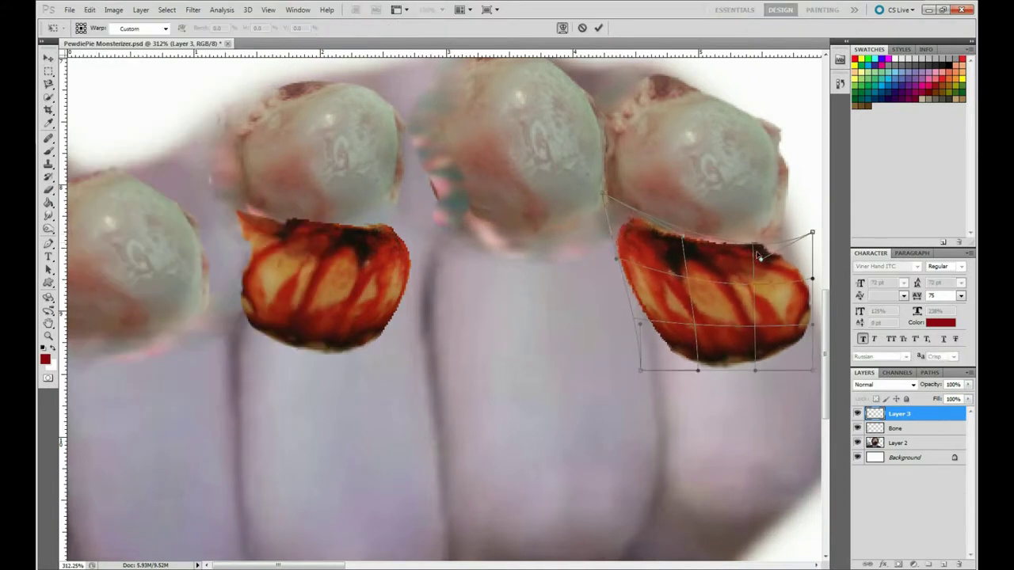
key("Return")
key("ctrl+j")
Duplicate a bloody piece, move it under the lower-left knuckle and warp it around the knuckle.
key("ctrl+0")
key("ctrl+j")
left_click_drag(214, 345, 170, 344)
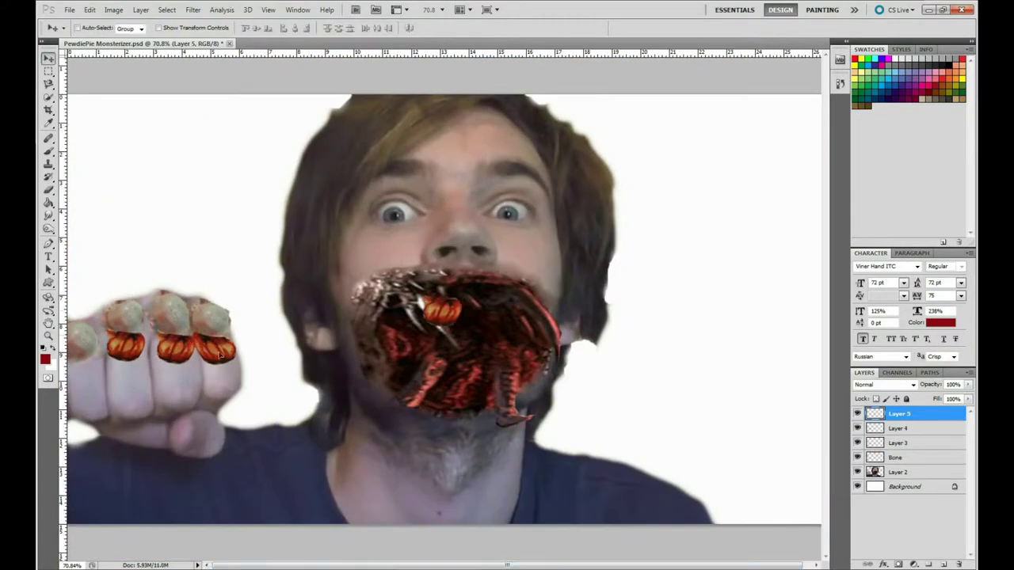
key("alt+e")
left_click(262, 293)
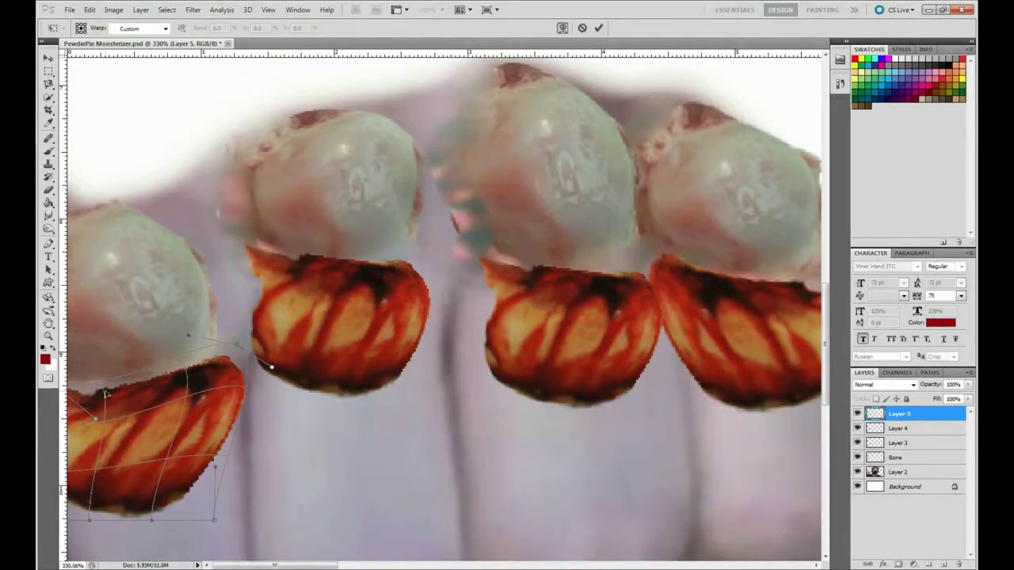
left_click_drag(158, 444, 176, 488)
key("Return")
Warp the Layer 4 middle piece, stretching it further down over its knuckle.
key("alt+bracketleft")
key("alt+e")
left_click(269, 317)
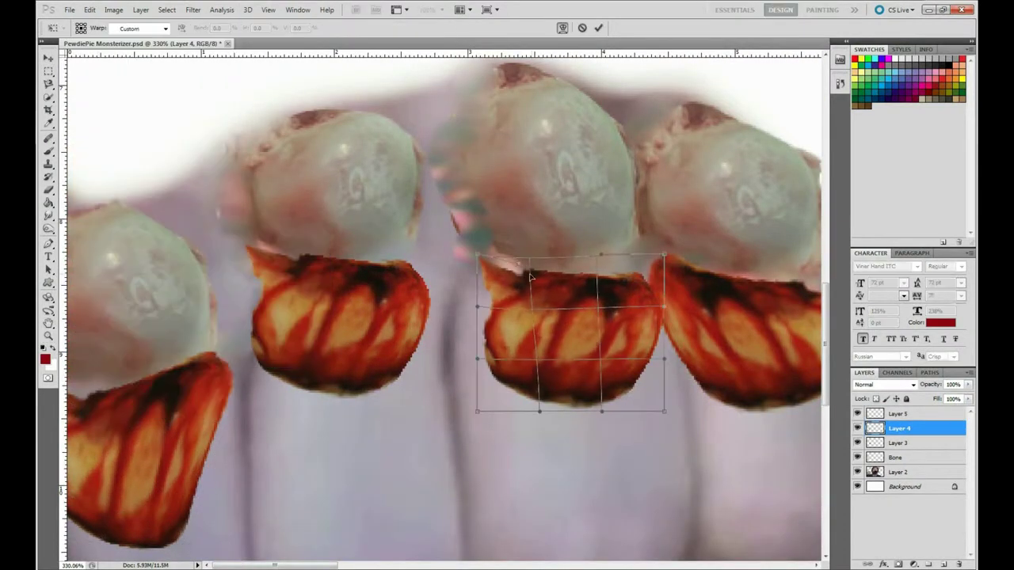
left_click_drag(559, 286, 570, 301)
left_click_drag(663, 411, 688, 498)
left_click(599, 27)
Warp the Bone piece downward to fit the middle-left knuckle.
key("alt+bracketleft")
key("alt+bracketleft")
key("alt+e")
left_click(293, 294)
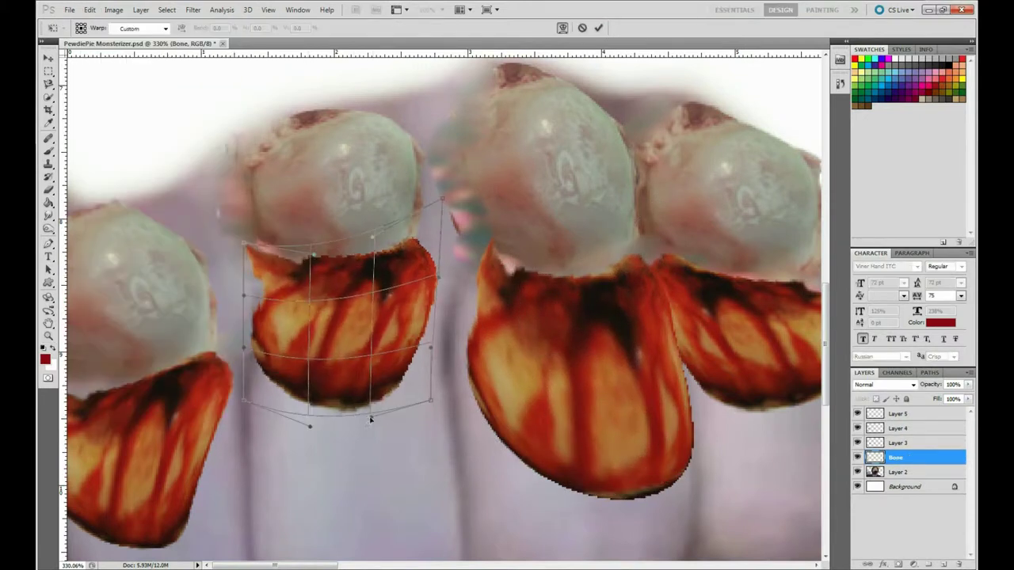
left_click_drag(245, 372, 250, 402)
key("Return")
Sample the hand's grey-purple as the foreground colour and ready the Color Replacement (Hue) brush.
left_click(267, 10)
left_click(48, 122)
left_click(45, 359)
left_click(274, 468)
key("Return")
key("b")
left_click(297, 325)
scroll(455, 390, "down", 5)
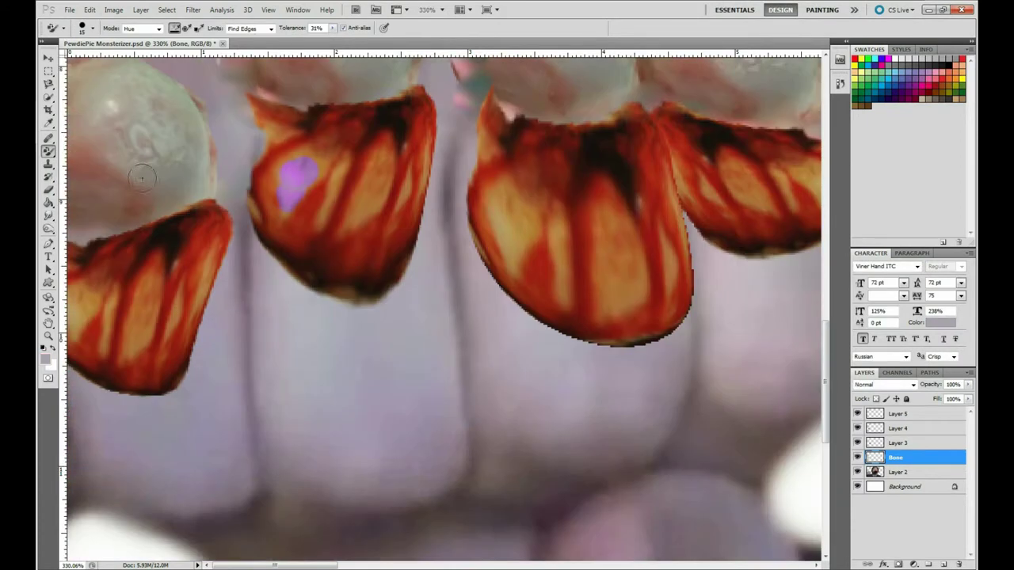
right_click(48, 230)
left_click(79, 231)
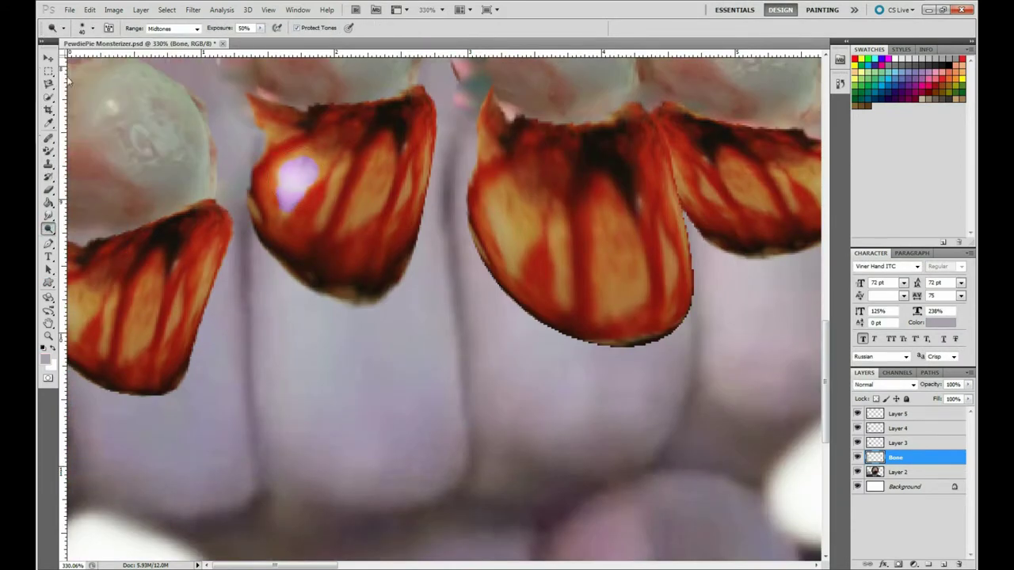
key("b")
Merge the four bloody piece layers into a single layer.
left_click(909, 420, "shift")
right_click(909, 419)
left_click(814, 387)
Paint grey-purple hue streaks across the lower-left, middle and right pieces.
left_click_drag(150, 273, 132, 338)
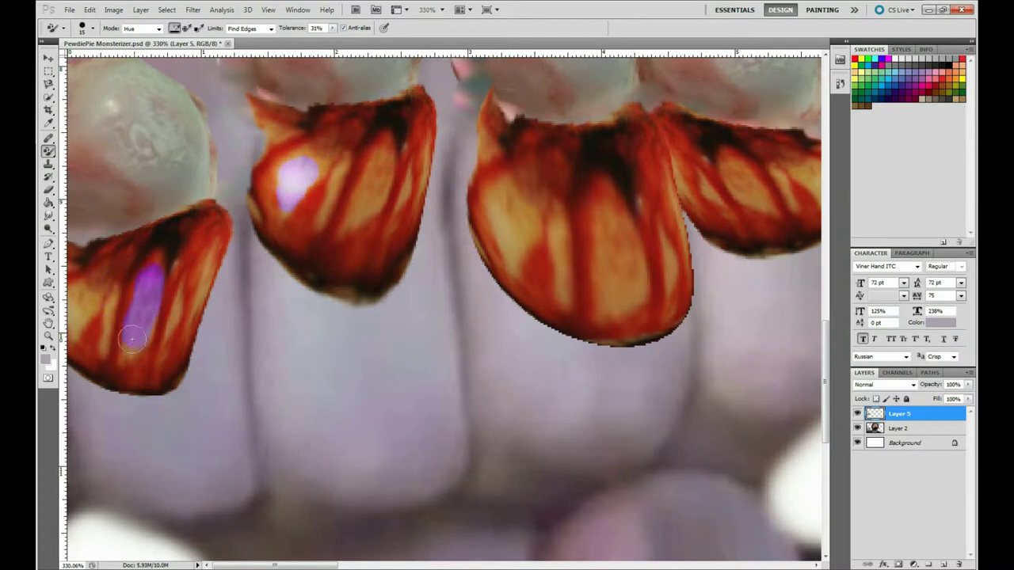
left_click_drag(215, 256, 190, 337)
left_click_drag(341, 157, 331, 208)
left_click_drag(384, 143, 366, 226)
left_click_drag(509, 251, 531, 237)
left_click_drag(602, 190, 610, 309)
left_click_drag(669, 186, 681, 281)
Brighten the purple streaks on all pieces with Dodge, then fit the image on screen.
key("o")
left_click_drag(101, 269, 158, 336)
mouse_move(210, 253)
left_mouse_down()
mouse_move(170, 353)
mouse_move(182, 340)
left_mouse_up()
mouse_move(285, 150)
left_mouse_down()
mouse_move(317, 167)
mouse_move(381, 166)
left_mouse_up()
left_click_drag(506, 206, 626, 270)
left_click_drag(649, 190, 792, 180)
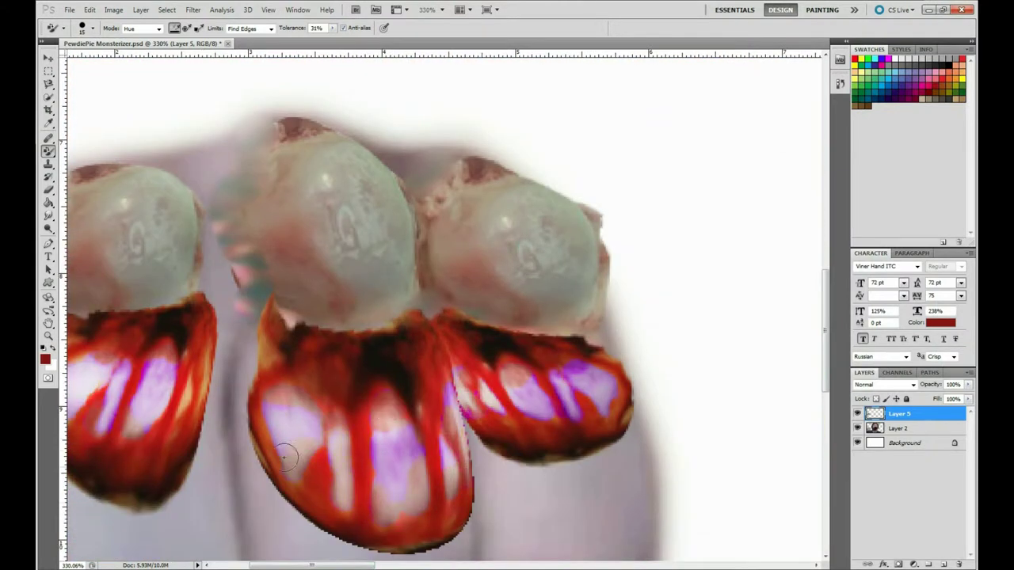
left_click(267, 9)
left_click(283, 132)
Step back to remove the dark smeared fringes and merge the pieces down into the portrait layer.
key("j")
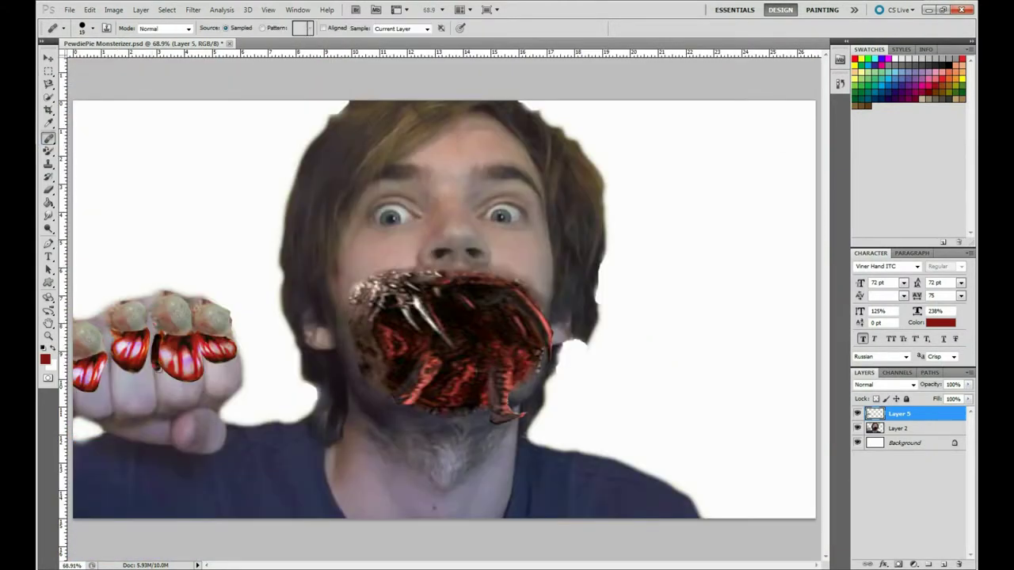
key("ctrl+alt+z")
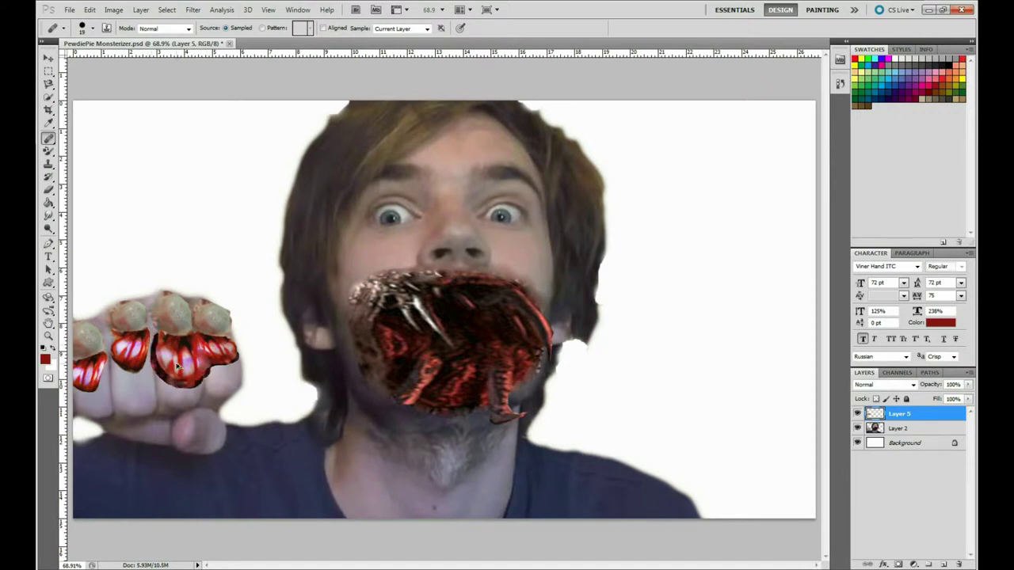
right_click(901, 428)
left_click(800, 391)
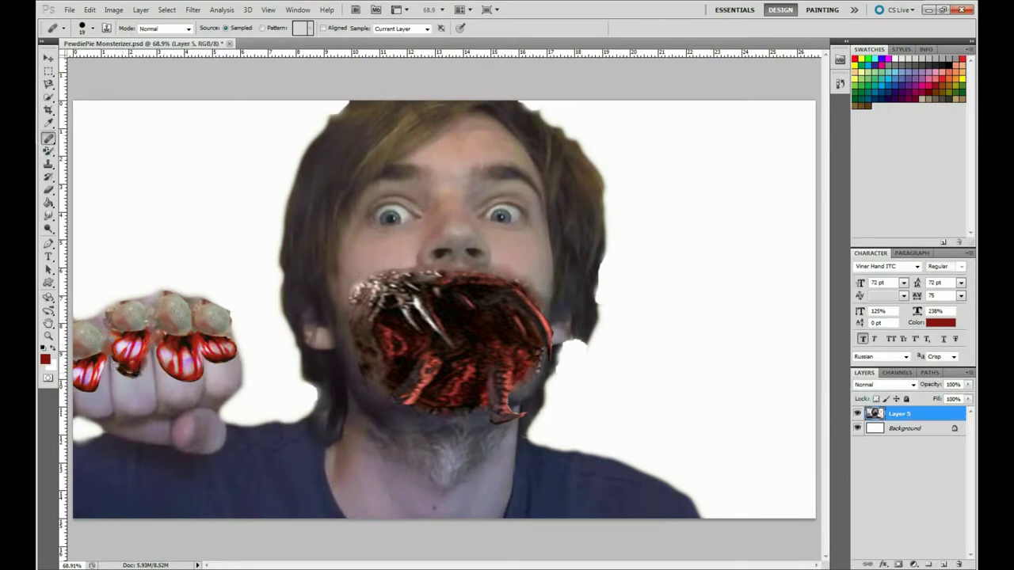
Heal the gaps between the knuckle pieces with the Healing and Spot Healing brushes.
left_click_drag(226, 352, 200, 349)
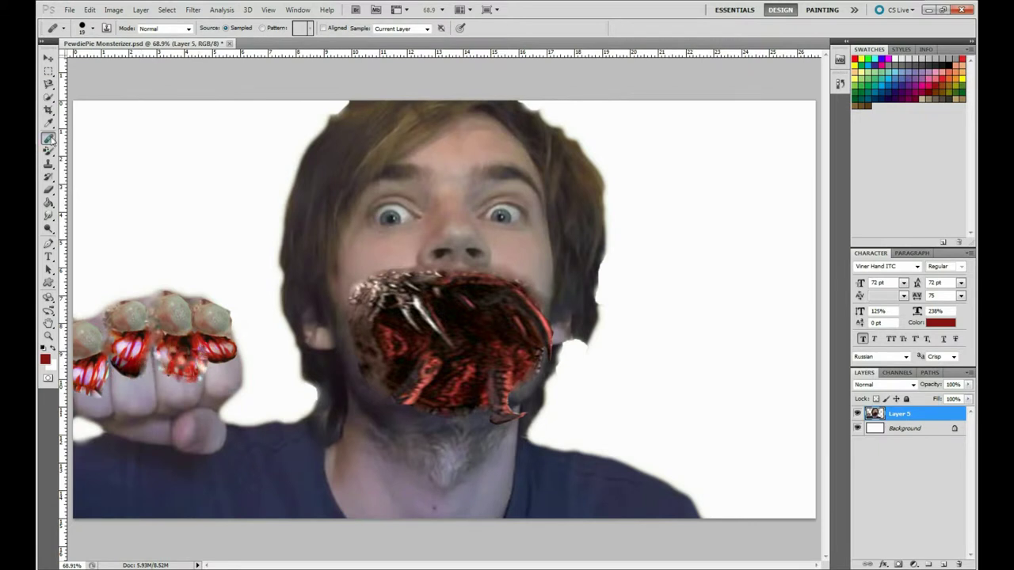
key("shift+j")
left_click_drag(181, 349, 189, 366)
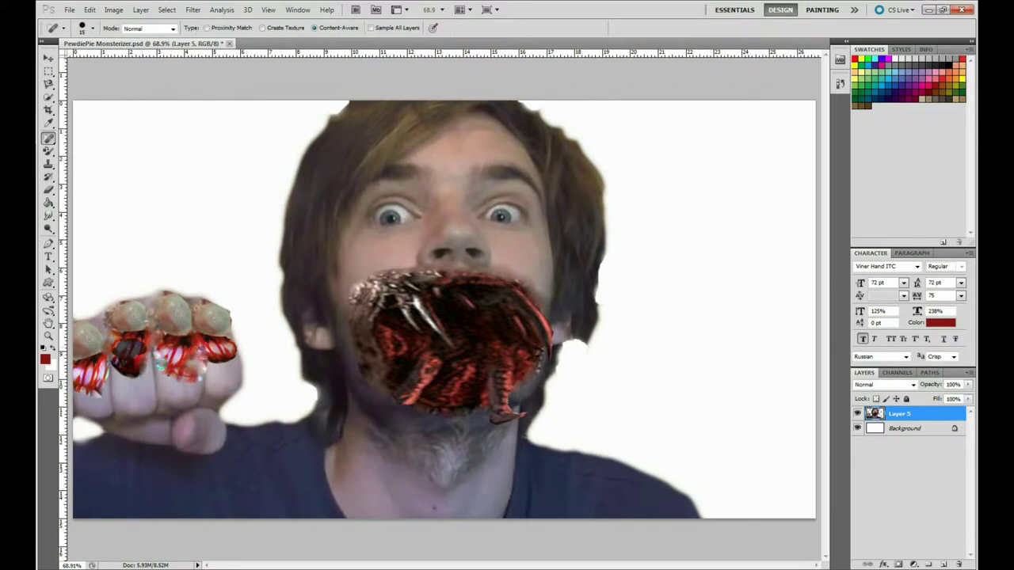
Recolour the knuckles a darker grey with the Color Replacement brush.
key("b")
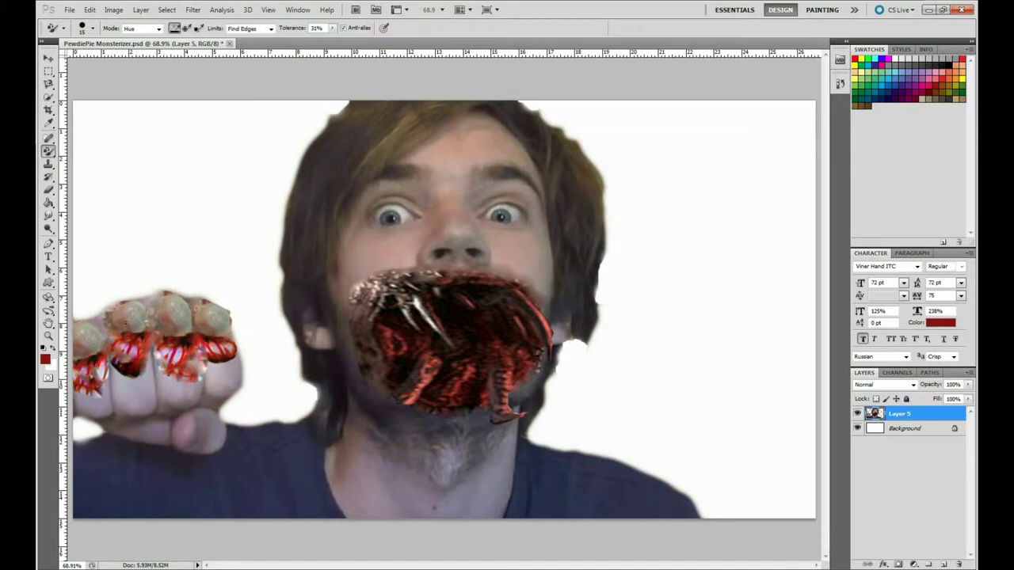
left_click_drag(188, 327, 136, 394)
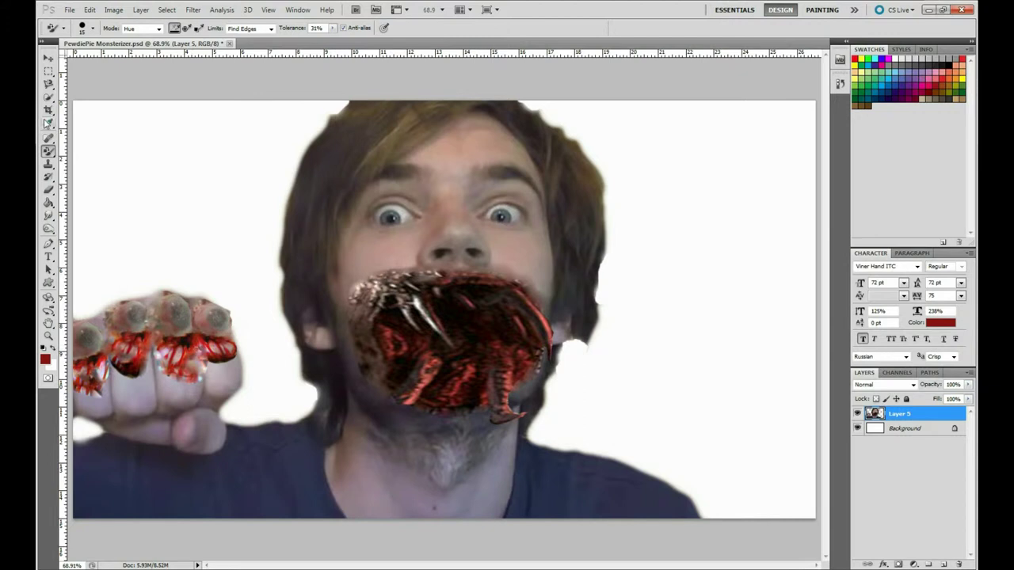
left_click(49, 137)
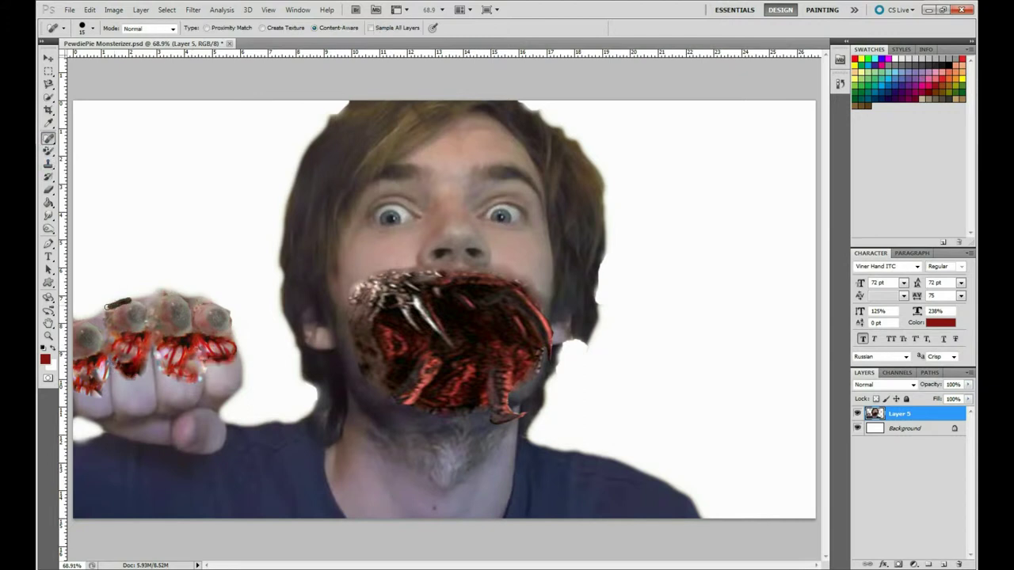
Brighten the white beside the left iris and burn both irises darker.
key("o")
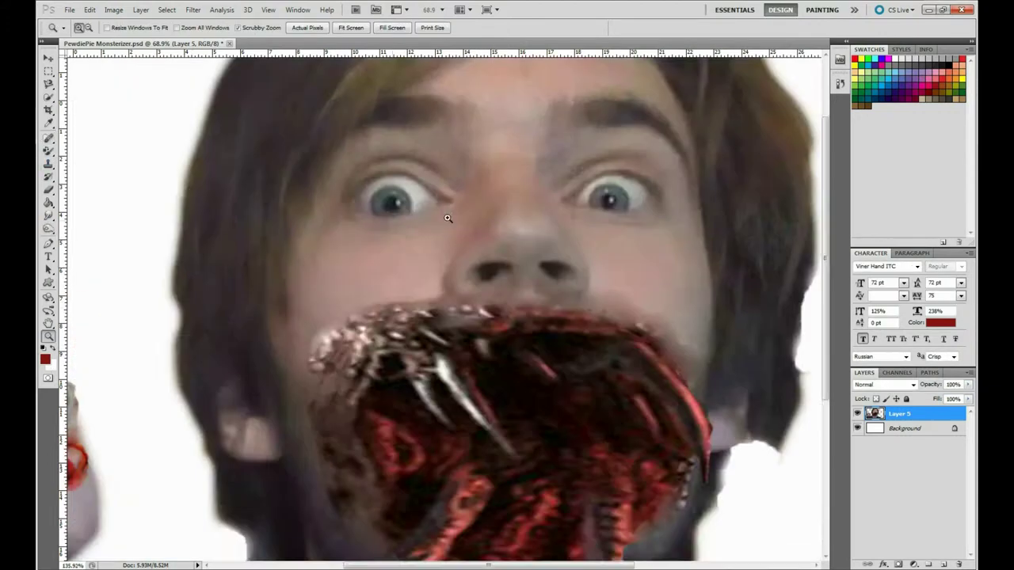
scroll(444, 201, "up", 5)
left_click_drag(444, 201, 429, 171)
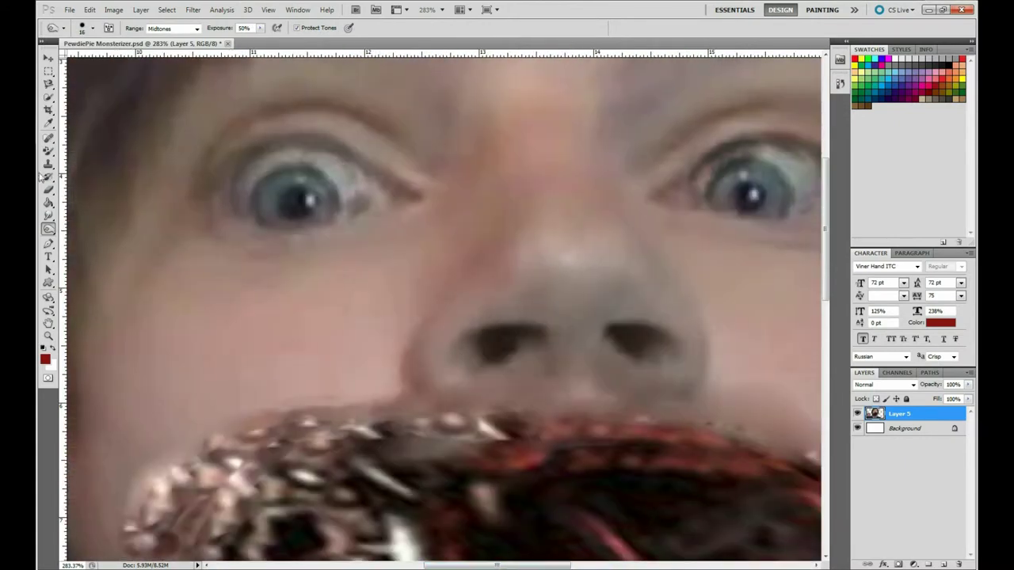
left_click(48, 150)
left_click(48, 229)
left_click_drag(269, 191, 337, 198)
left_click_drag(717, 182, 784, 194)
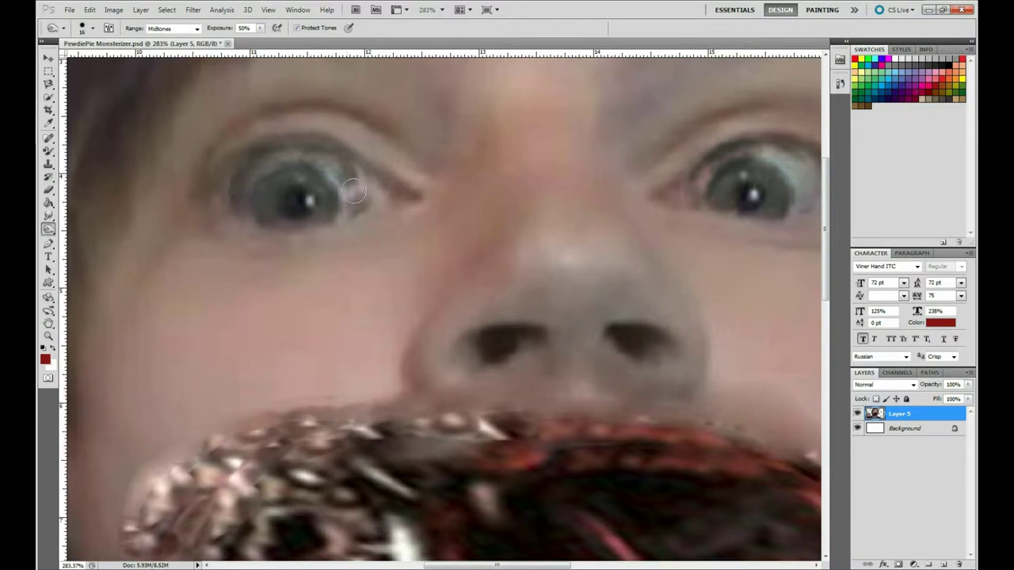
left_click_drag(233, 178, 361, 186)
left_click_drag(693, 170, 807, 198)
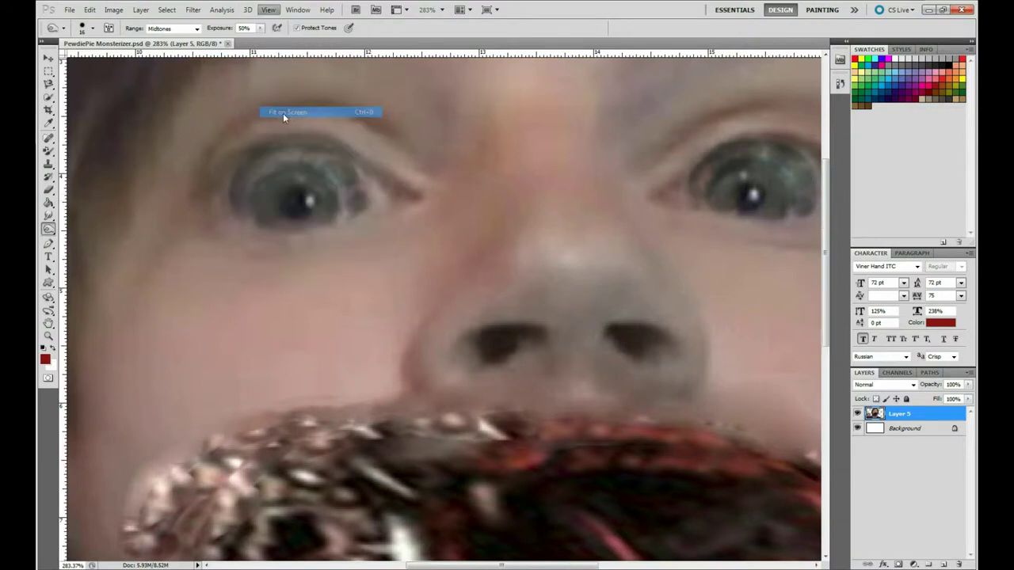
Try healing the red specks under the eyes, then undo to clear them.
key("ctrl+0")
right_click(48, 137)
left_click(79, 147)
left_click_drag(479, 223, 526, 226)
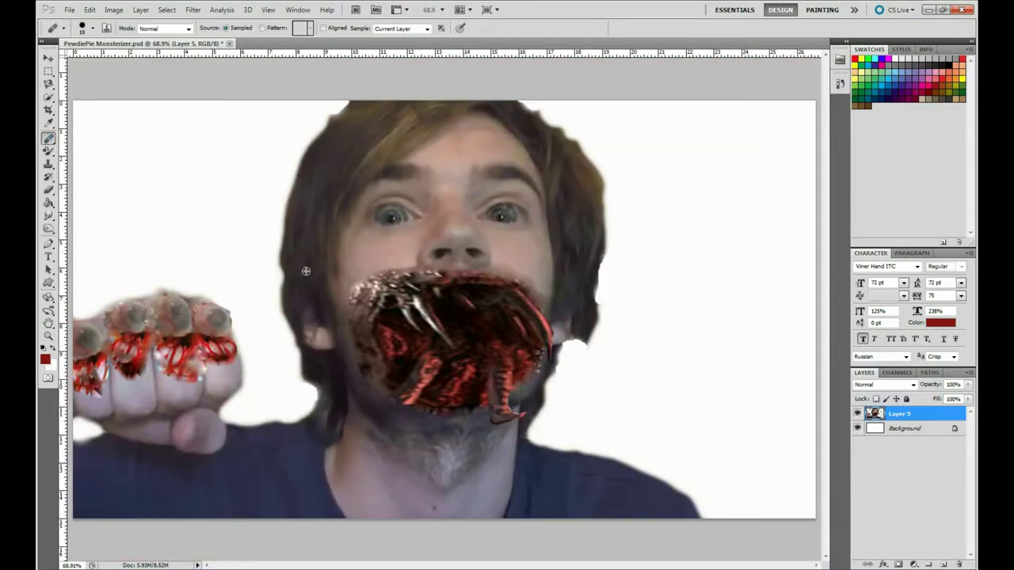
left_click(48, 164)
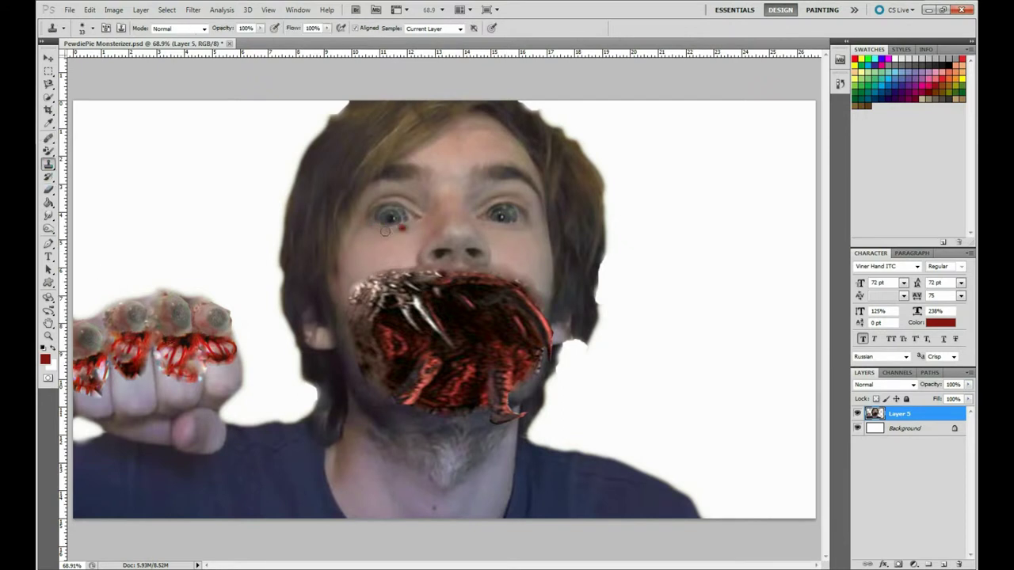
key("ctrl+z")
key("j")
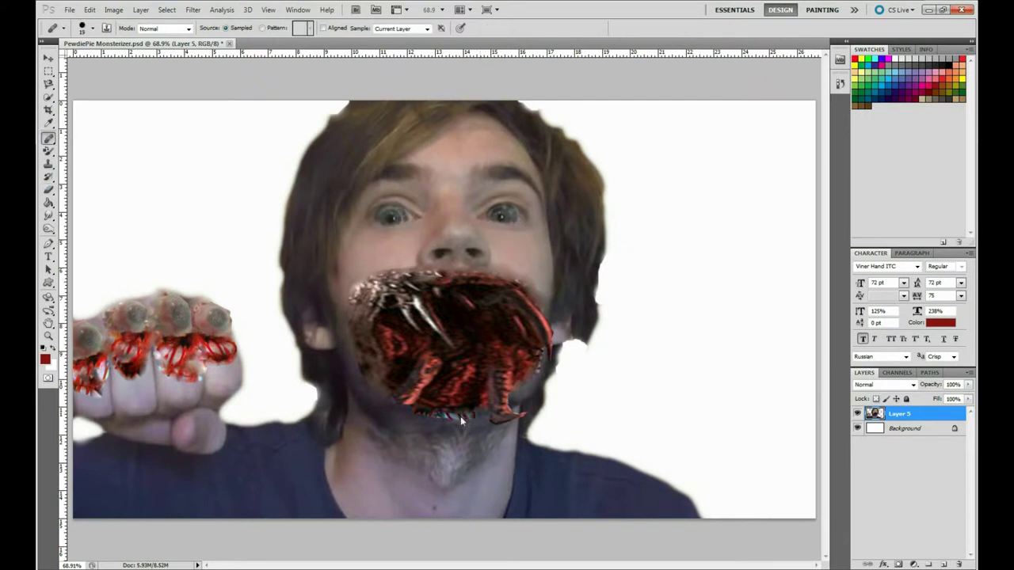
left_click(48, 139, "alt")
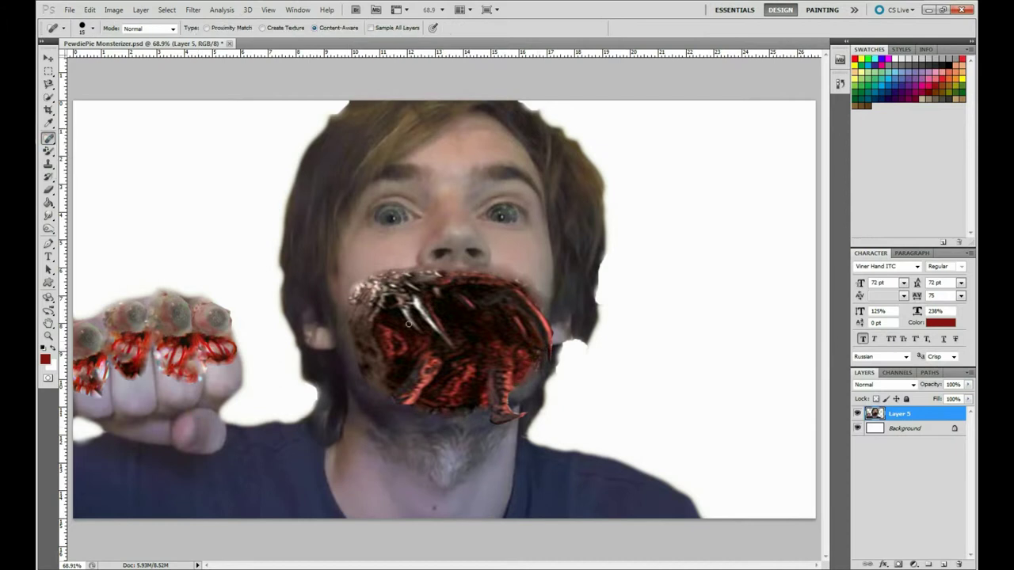
left_click(49, 83)
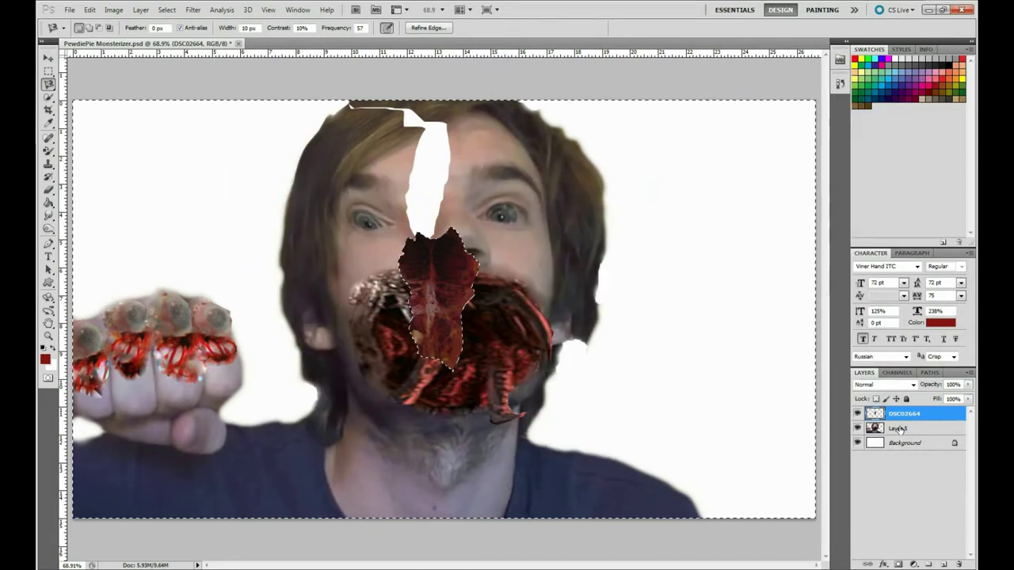
Paste the red flesh texture into the tear outline and warp it along the hairline.
left_click(89, 10)
left_click(119, 215)
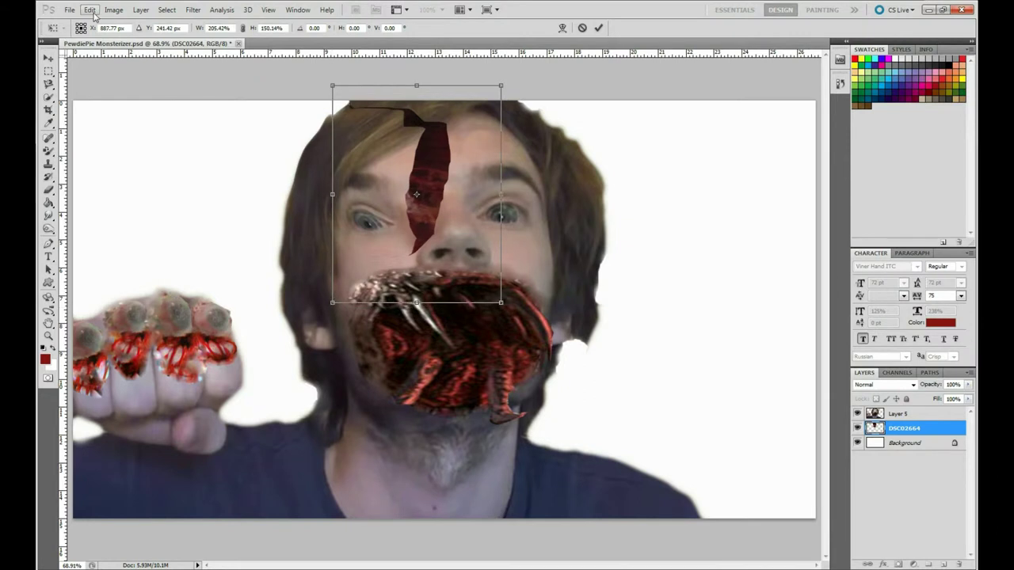
right_click(331, 307)
left_click(285, 237)
left_click_drag(321, 285, 281, 261)
left_click_drag(428, 159, 385, 184)
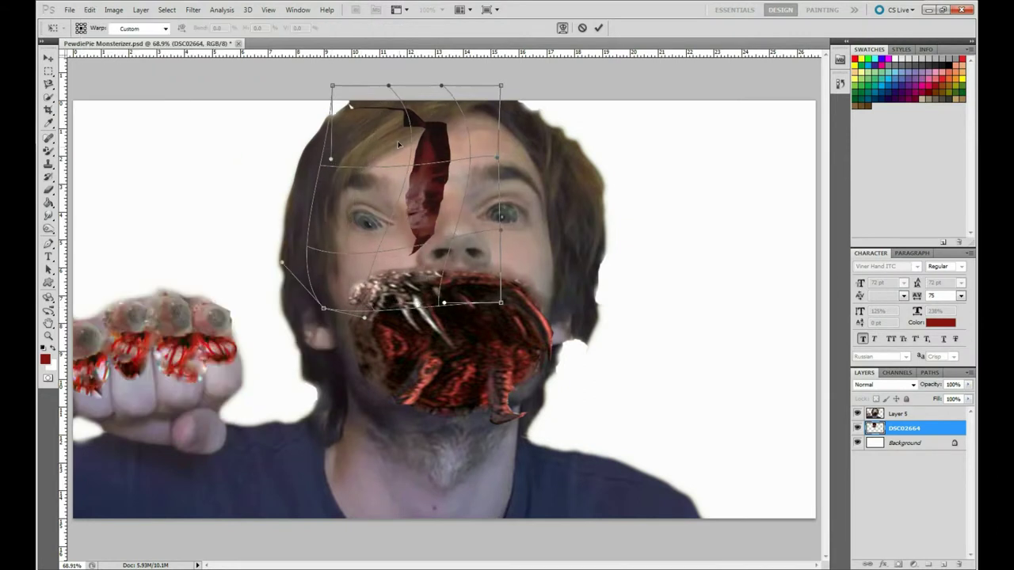
key("Return")
Merge the gash texture into Layer 5 and blend its edges with spot healing.
key("j")
key("alt+bracketright")
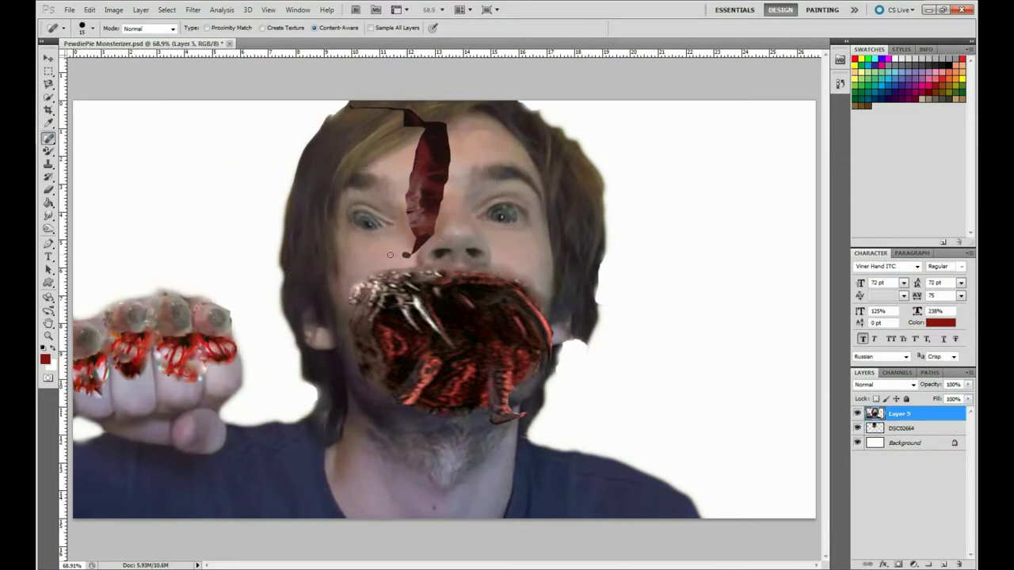
right_click(902, 414)
left_click(815, 390)
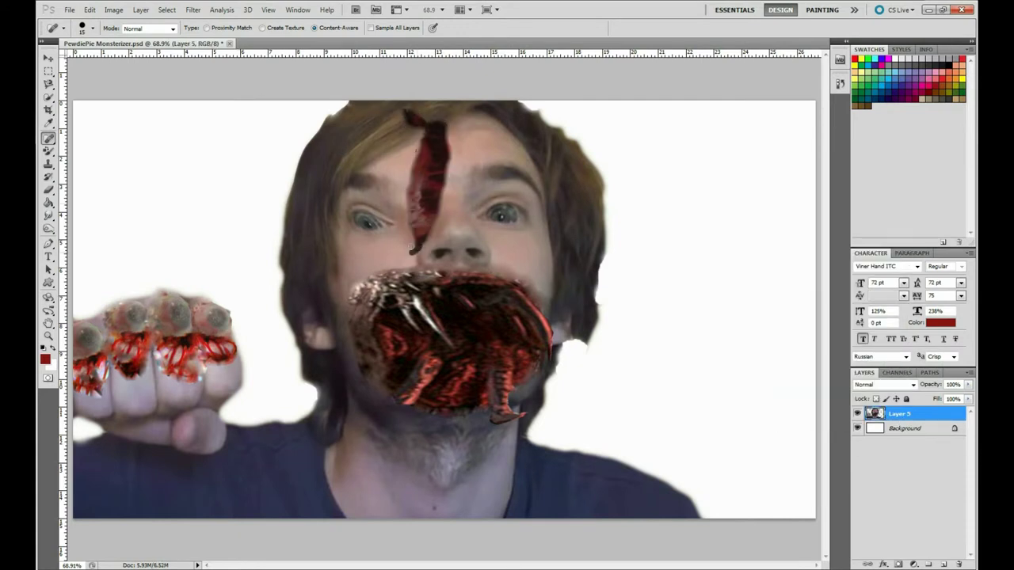
left_click(185, 346, "alt")
key("Return")
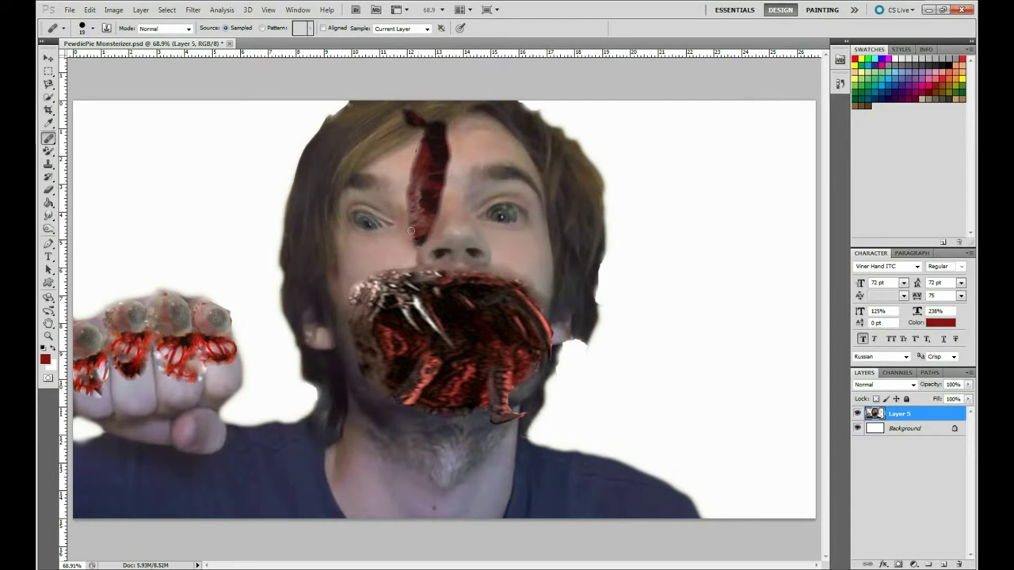
key("shift+j")
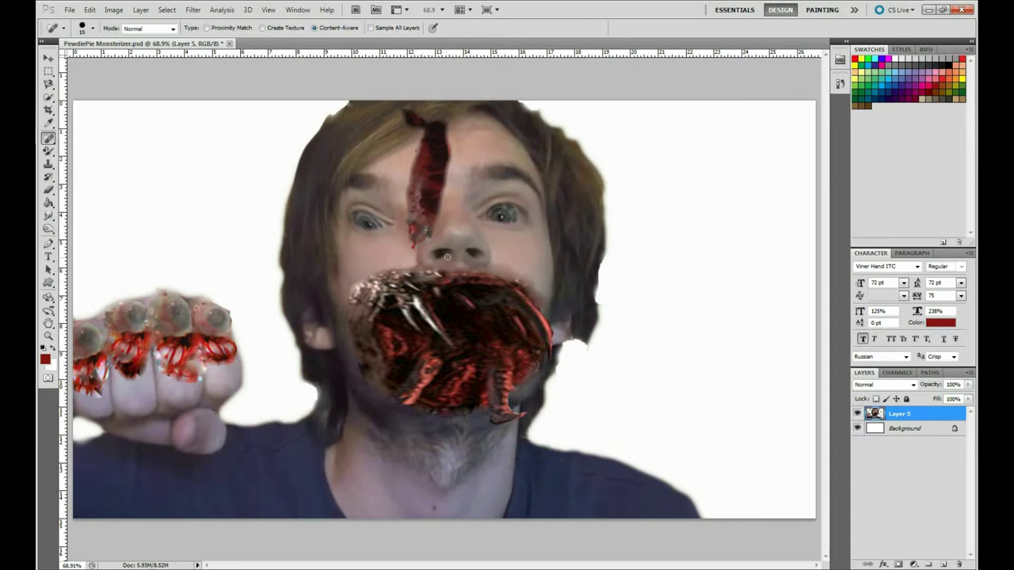
left_click(48, 163)
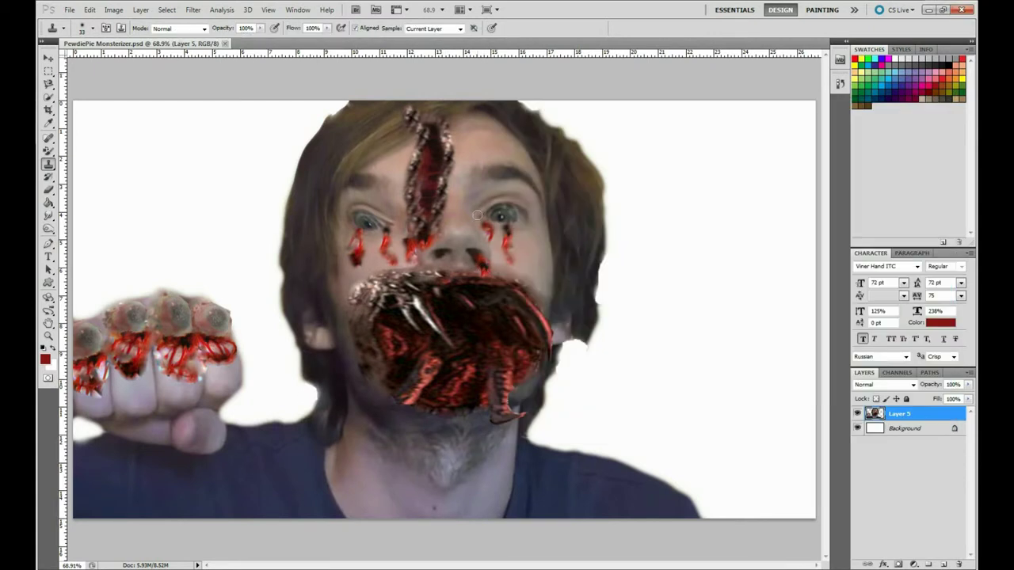
Apply a Curves adjustment, raising the tone curve to change the image's brightness.
left_click(114, 10)
left_click(253, 52)
left_click_drag(751, 295, 792, 233)
key("Return")
Set the brush size to 73 px.
left_click(87, 27)
left_click_drag(61, 60, 75, 59)
key("Return")
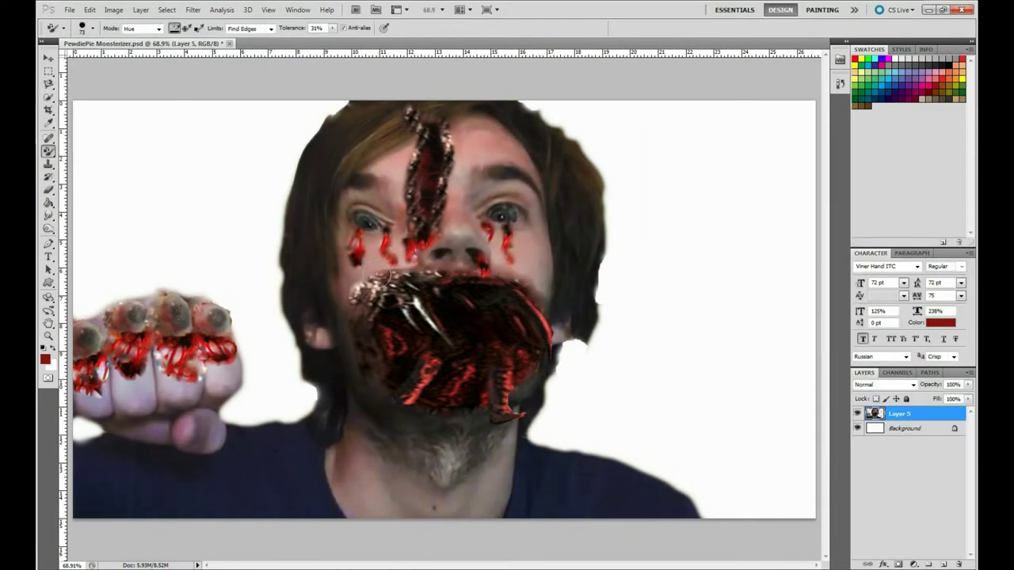
left_click(137, 10)
mouse_move(131, 38)
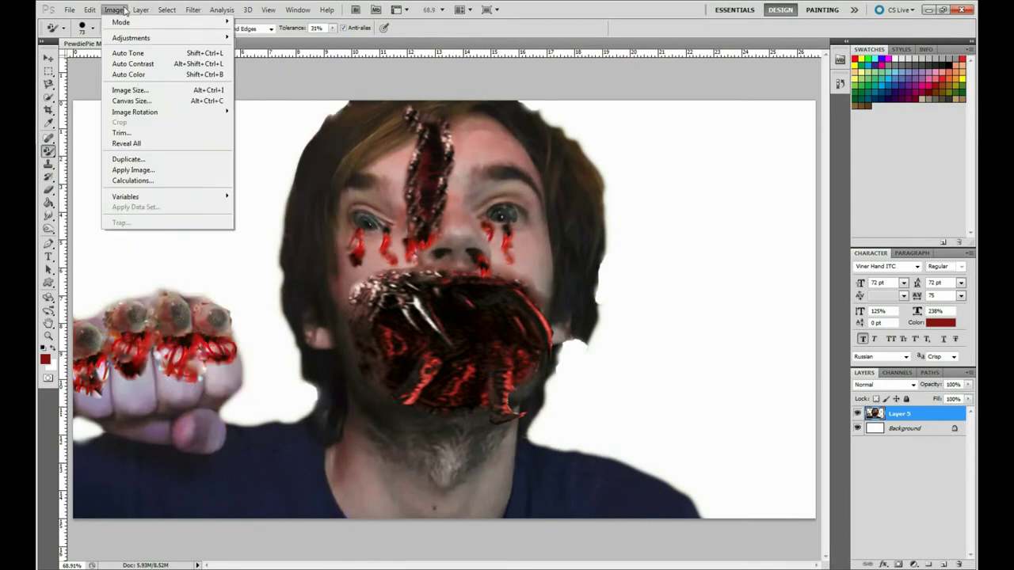
Try the Red Photo Filter with orange and yellow filter colours, then cancel it.
left_click(261, 127)
left_click(751, 168)
left_click(657, 252)
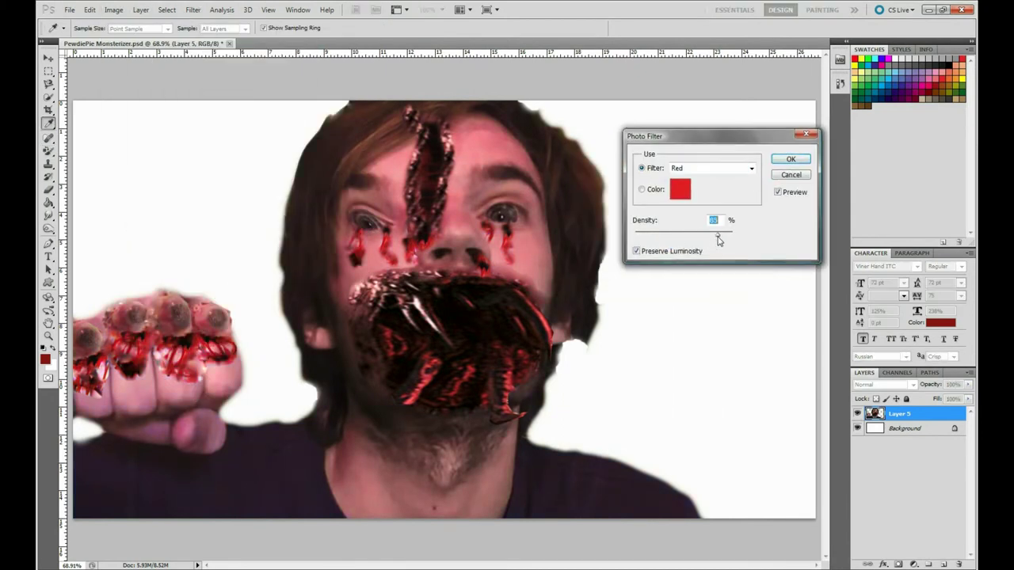
left_click(684, 193)
left_click(638, 300)
key("Return")
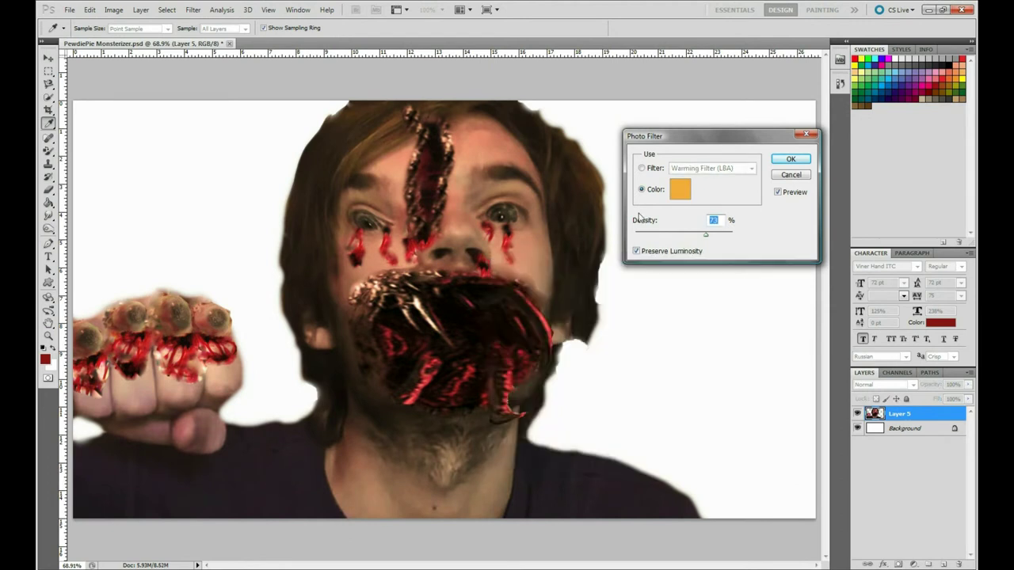
left_click(680, 189)
left_click(639, 312)
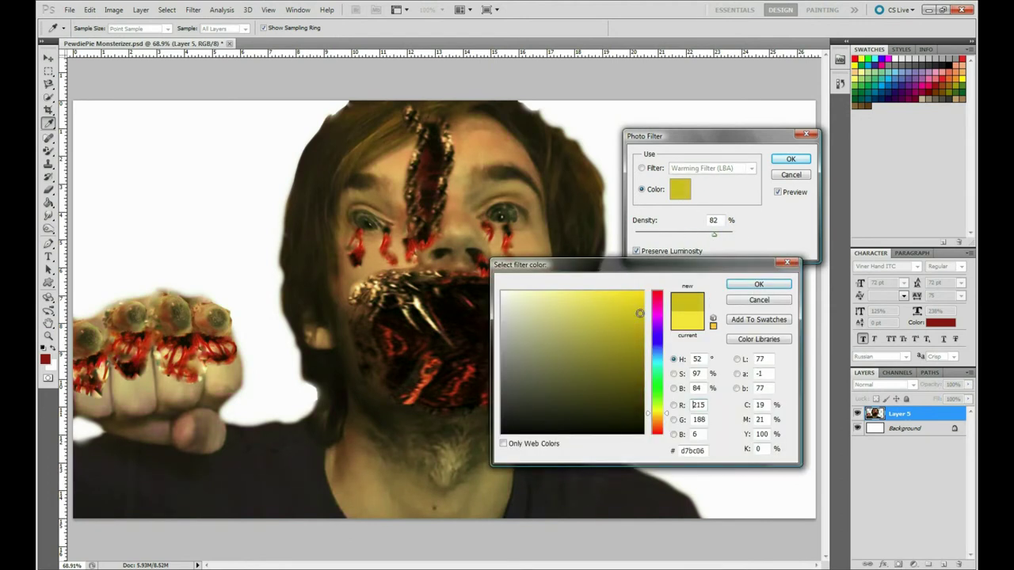
left_click(758, 300)
left_click(790, 174)
Apply a Red Photo Filter using a bright red filter colour.
left_click(113, 10)
left_click(277, 163)
left_click(751, 168)
left_click(684, 244)
left_click(679, 189)
left_click(568, 296)
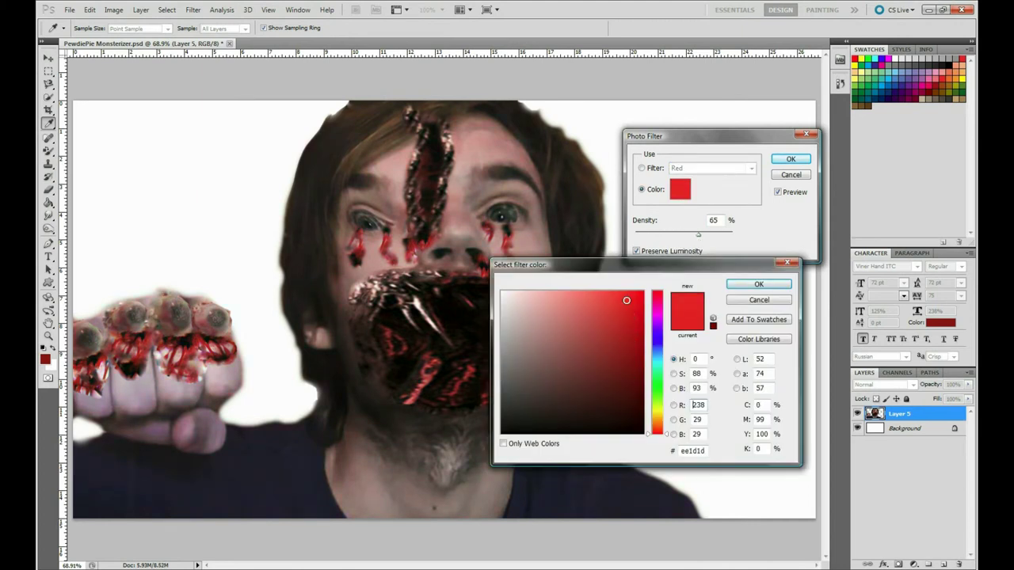
key("Return")
key("Return")
left_click(114, 9)
Darken the image with Exposure offset and gamma, then lower the midtones in Levels.
left_click(277, 79)
left_click_drag(340, 111, 677, 109)
mouse_move(709, 192)
left_mouse_down()
mouse_move(671, 192)
mouse_move(711, 192)
mouse_move(702, 167)
left_mouse_up()
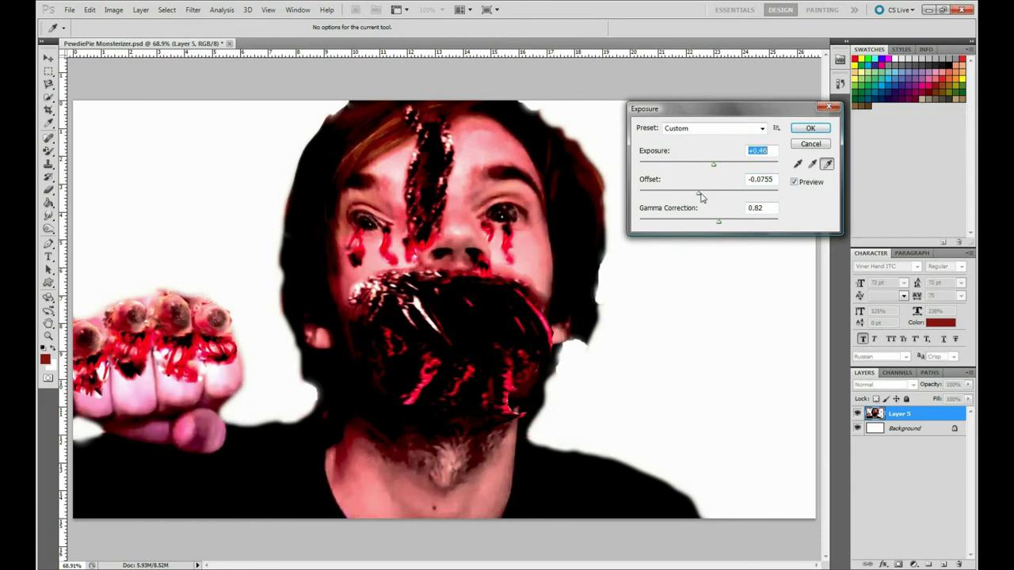
key("Return")
key("ctrl+l")
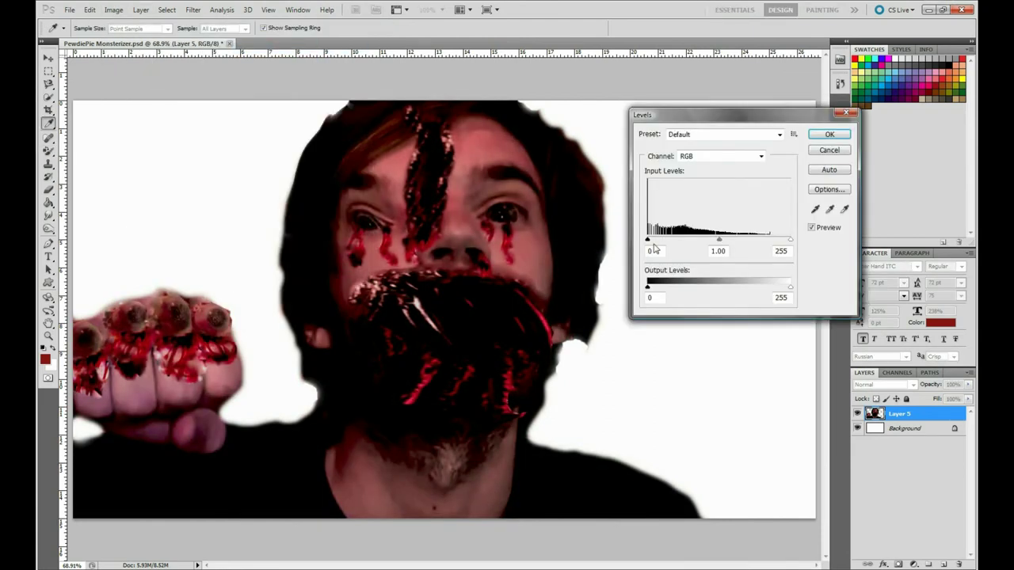
left_click_drag(719, 239, 646, 209)
key("Return")
left_click(113, 10)
Push the colour balance toward red and adjust Hue/Saturation.
left_click(264, 106)
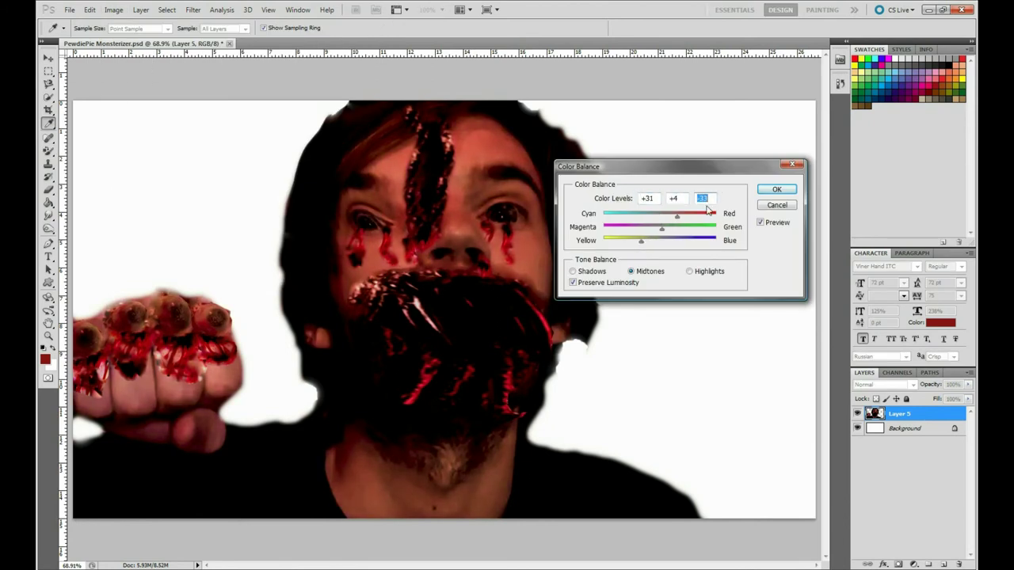
key("Return")
left_click(113, 10)
left_click(266, 95)
left_click_drag(658, 283, 649, 283)
key("Return")
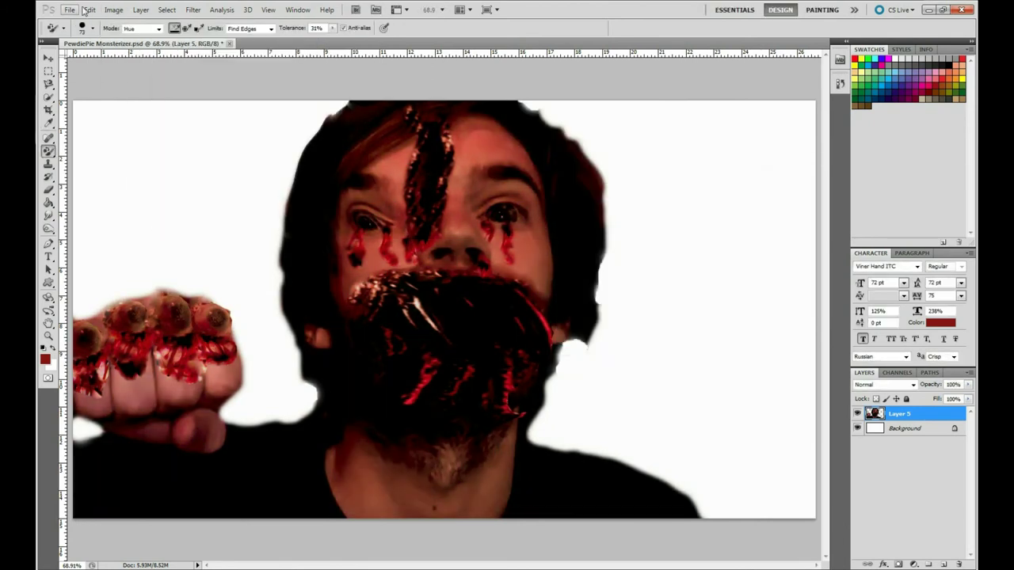
Apply Shadows/Highlights, Match Color with lowered luminance, and Auto Color.
left_click(113, 9)
left_click(273, 212)
key("Return")
left_click(113, 9)
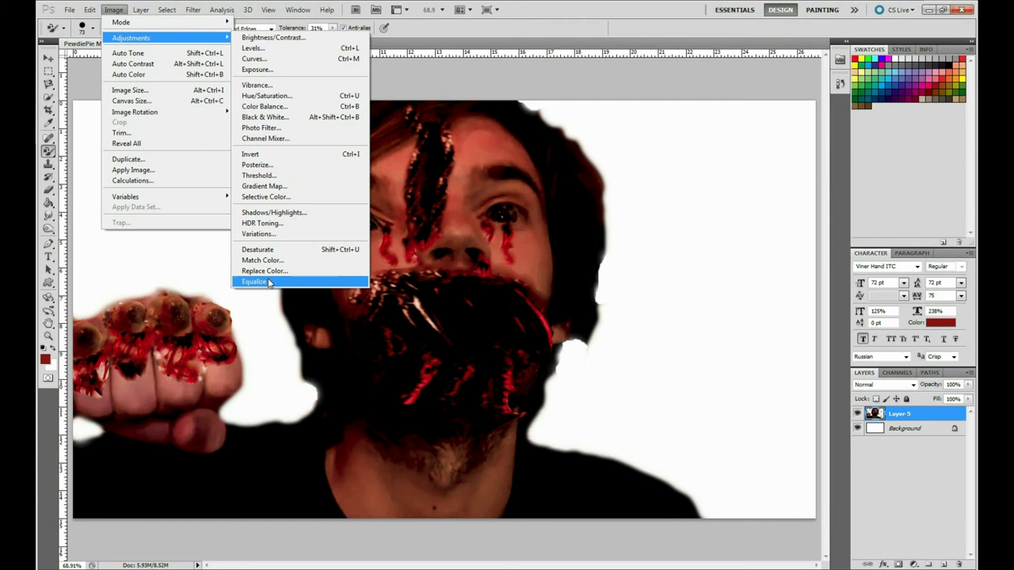
left_click(261, 259)
left_click_drag(694, 188, 685, 189)
key("Return")
left_click(113, 10)
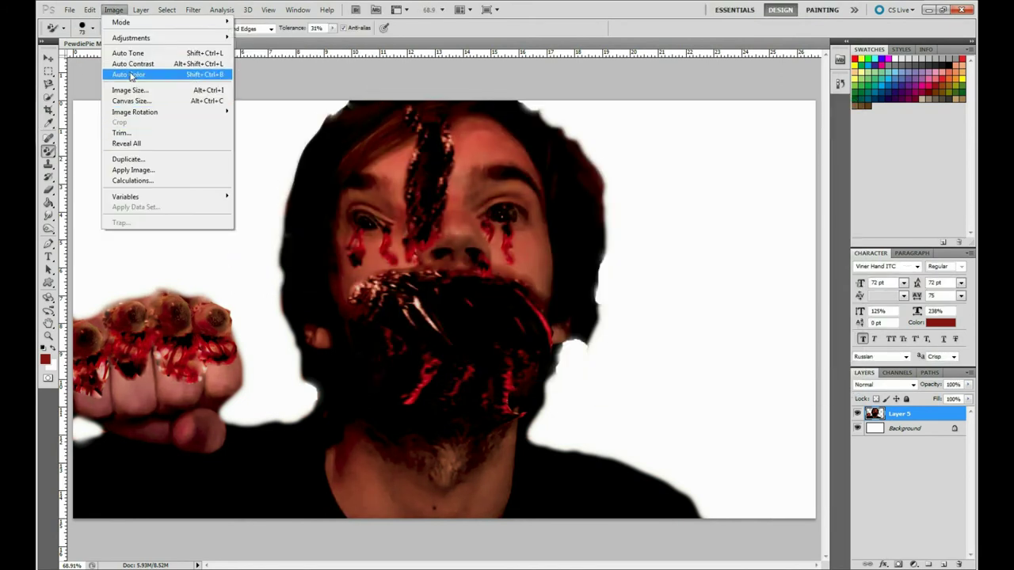
left_click(130, 72)
Shape the Curves into an S-curve for stronger contrast.
left_click(113, 9)
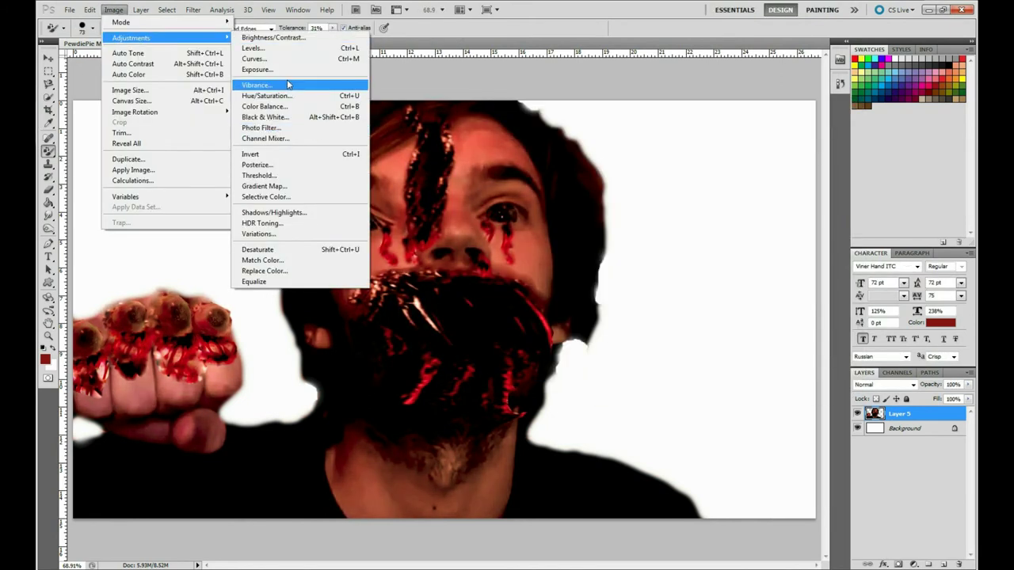
left_click(274, 59)
mouse_move(787, 227)
left_mouse_down()
mouse_move(711, 301)
mouse_move(730, 296)
left_mouse_up()
mouse_move(799, 195)
left_mouse_down()
mouse_move(776, 217)
mouse_move(776, 247)
mouse_move(793, 255)
left_mouse_up()
Finish the curves, scale the spaceship image to fill the canvas, and send it behind the face.
left_click(880, 158)
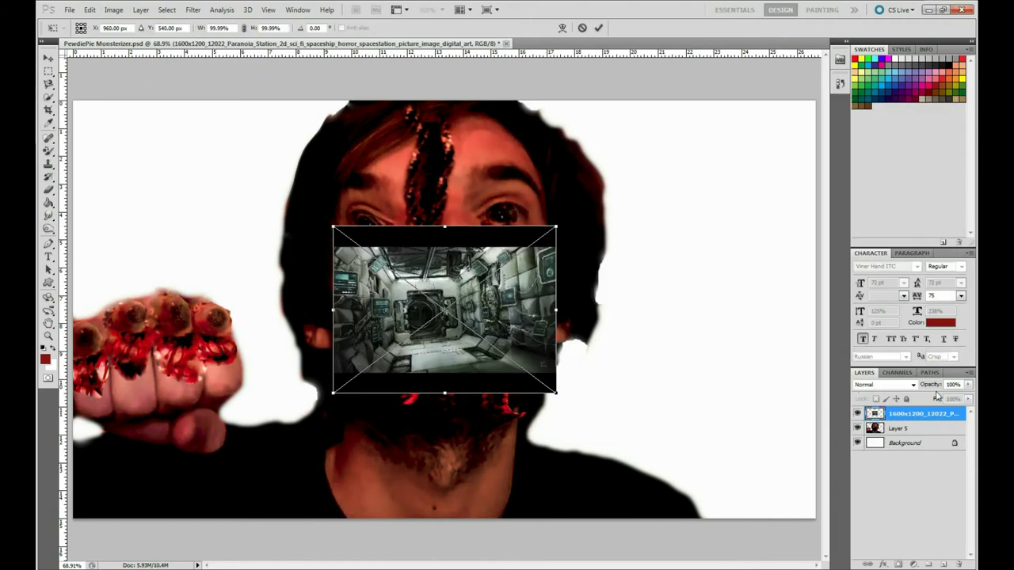
left_click_drag(554, 226, 816, 101)
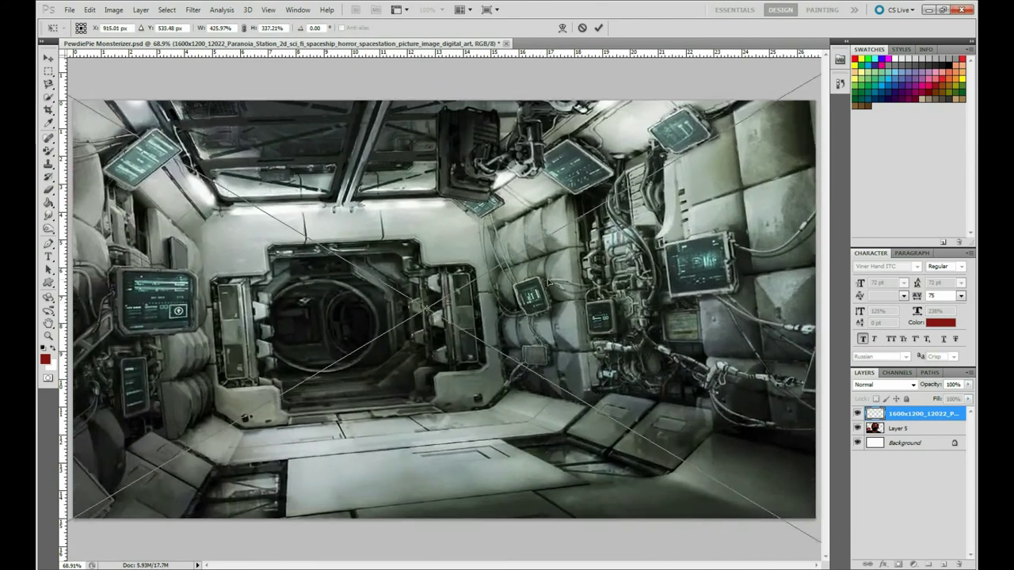
key("Return")
key("ctrl+bracketleft")
Tint the corridor with a Red Photo Filter and darken it with Curves.
left_click(113, 10)
left_click(293, 126)
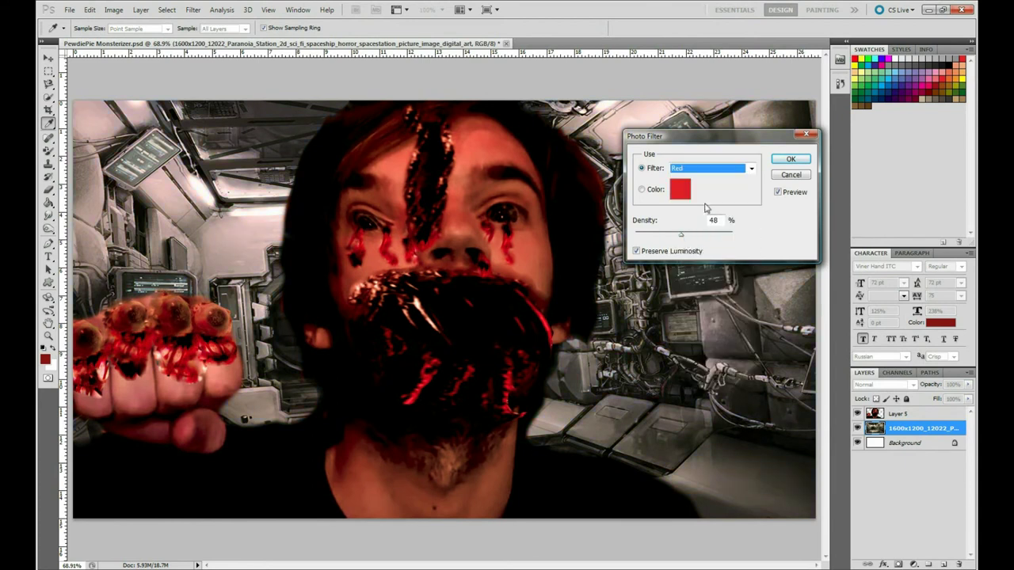
key("Return")
key("ctrl+m")
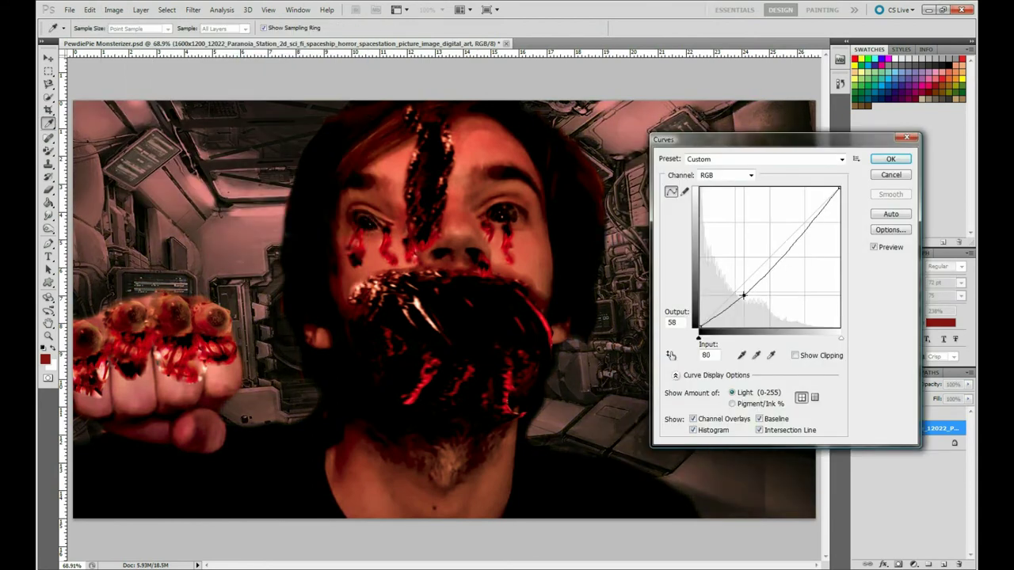
left_click_drag(791, 252, 793, 271)
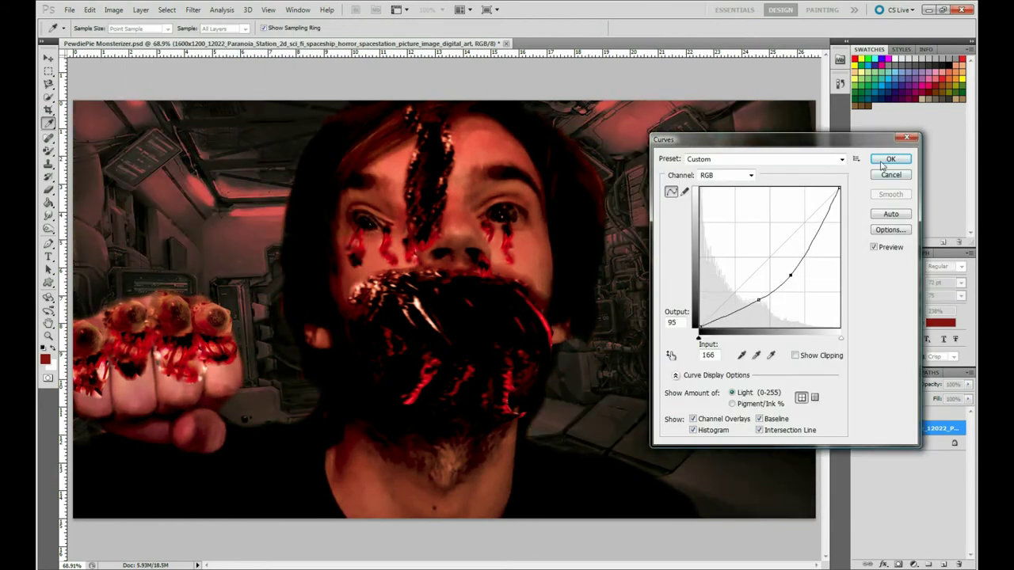
key("Return")
key("e")
left_click(919, 413)
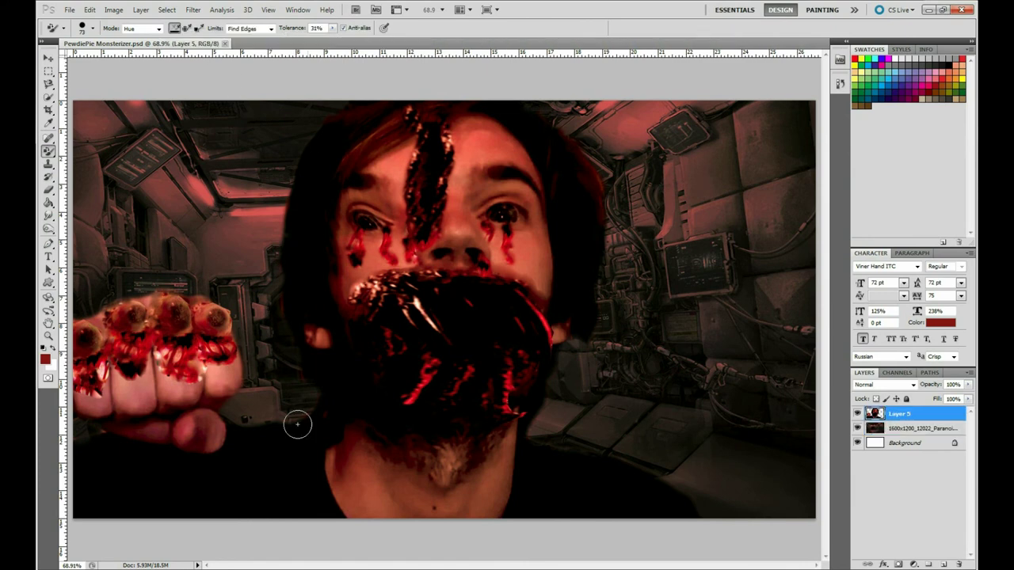